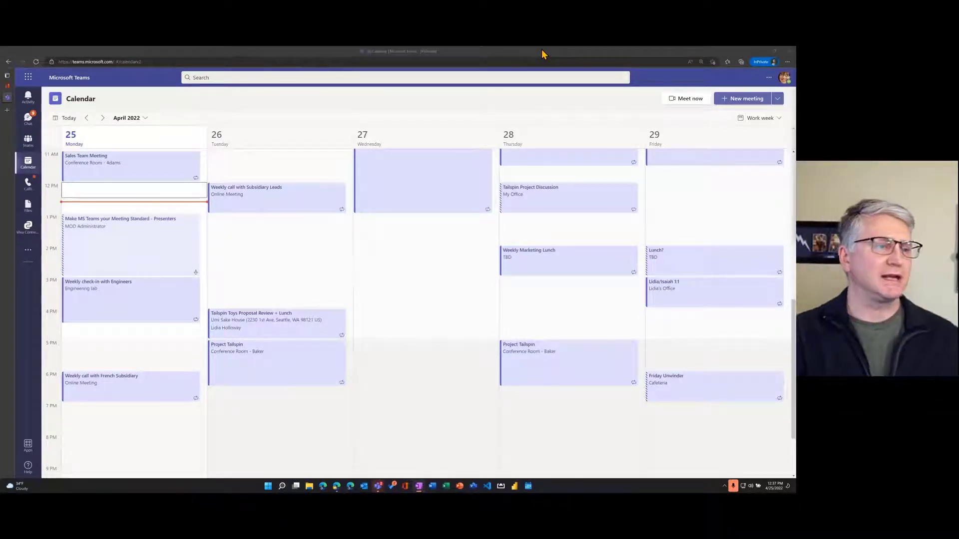
- Open the Widget ABC brainstorming meeting on Wednesday the 27th and add the Forms app to it as a tab
scroll(380, 267, up, 3)
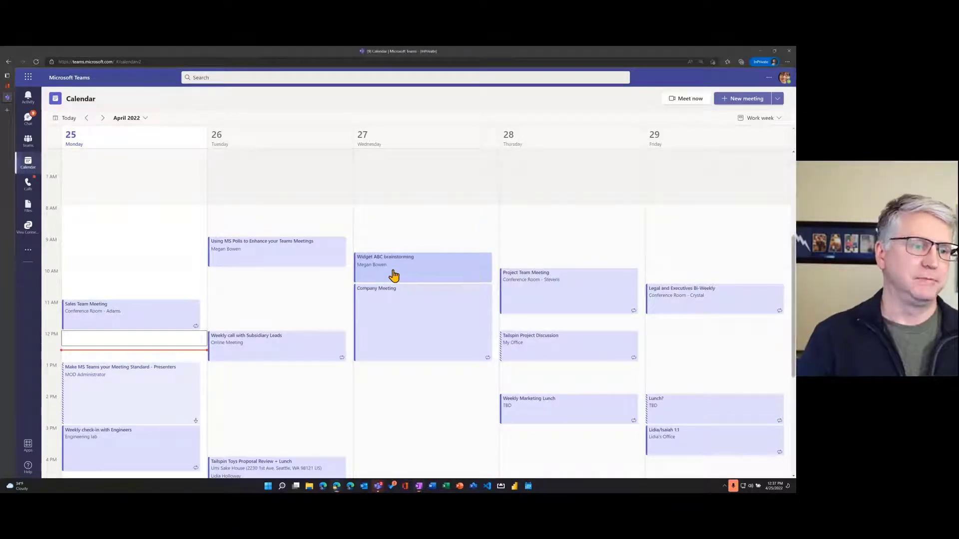
double_click(393, 275)
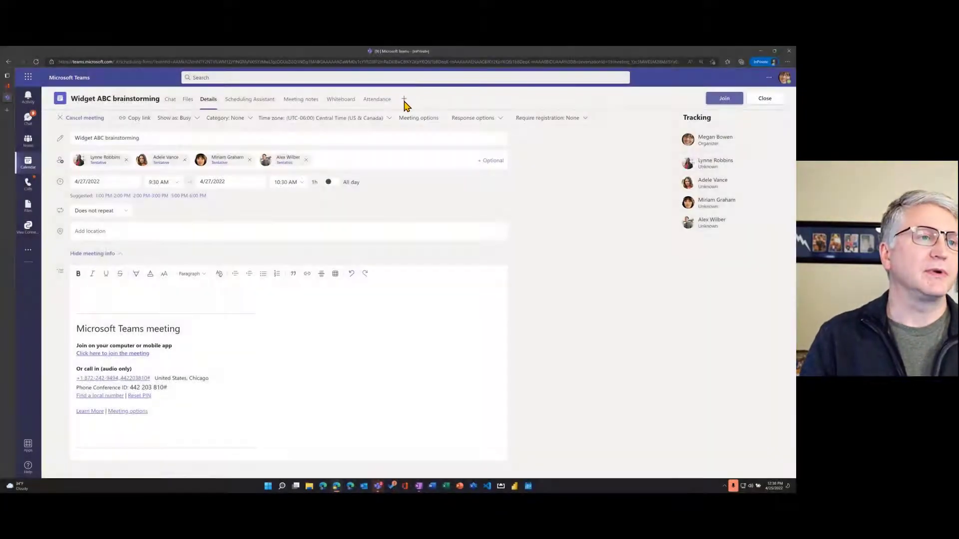
click(403, 102)
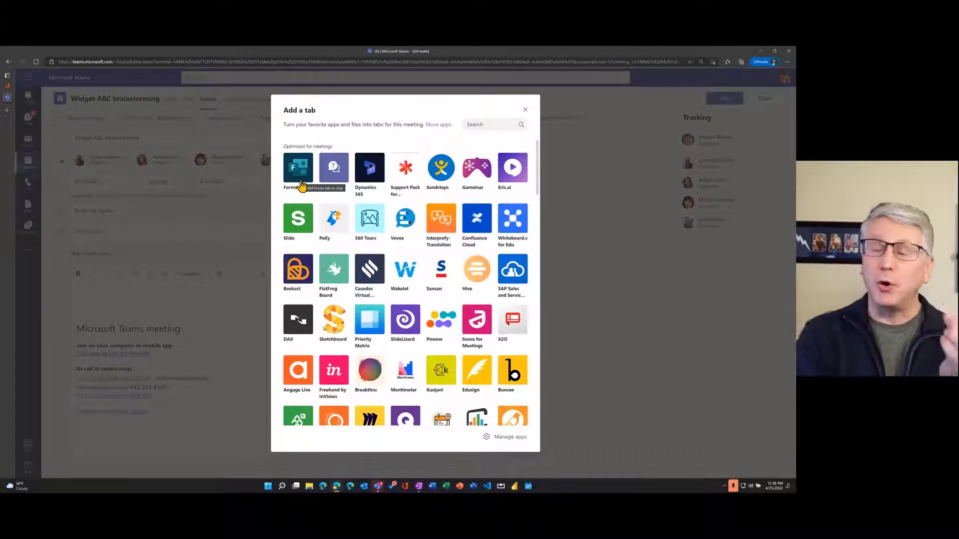
click(299, 173)
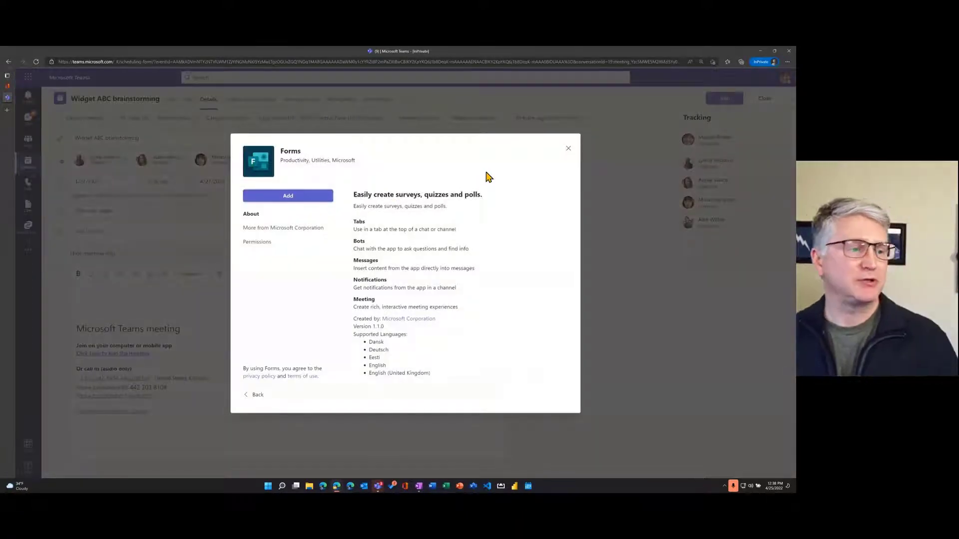
click(325, 196)
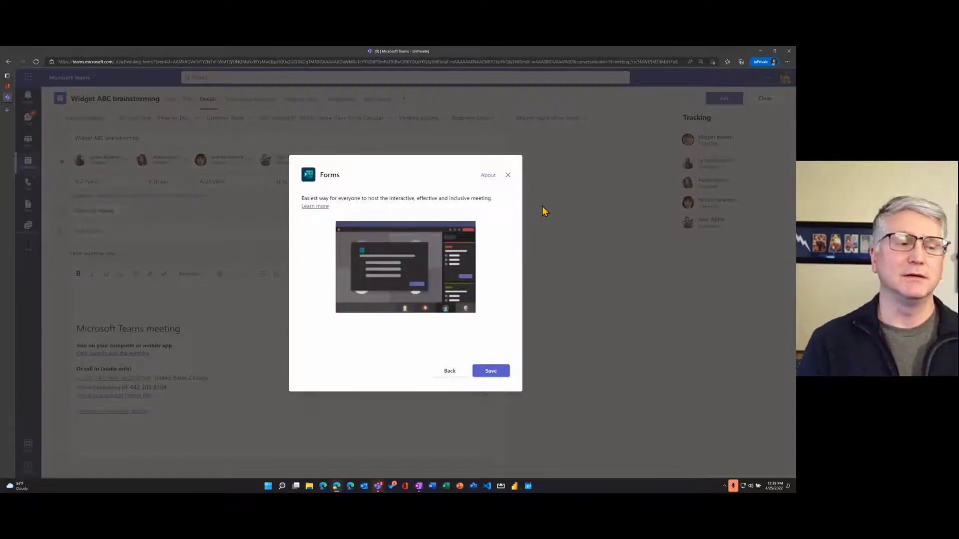
click(497, 375)
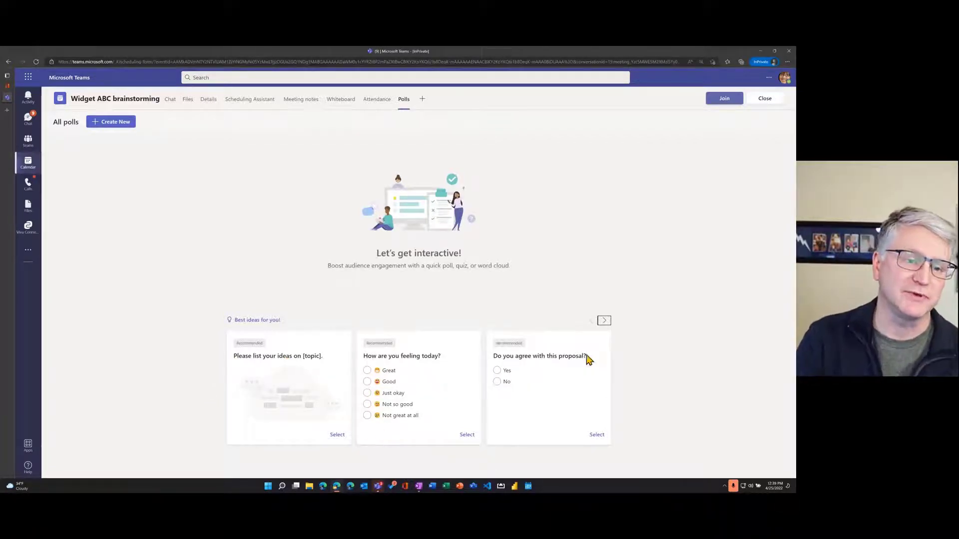
- Create a poll from the recommended question "How are you feeling today?" and save it as a draft
click(604, 321)
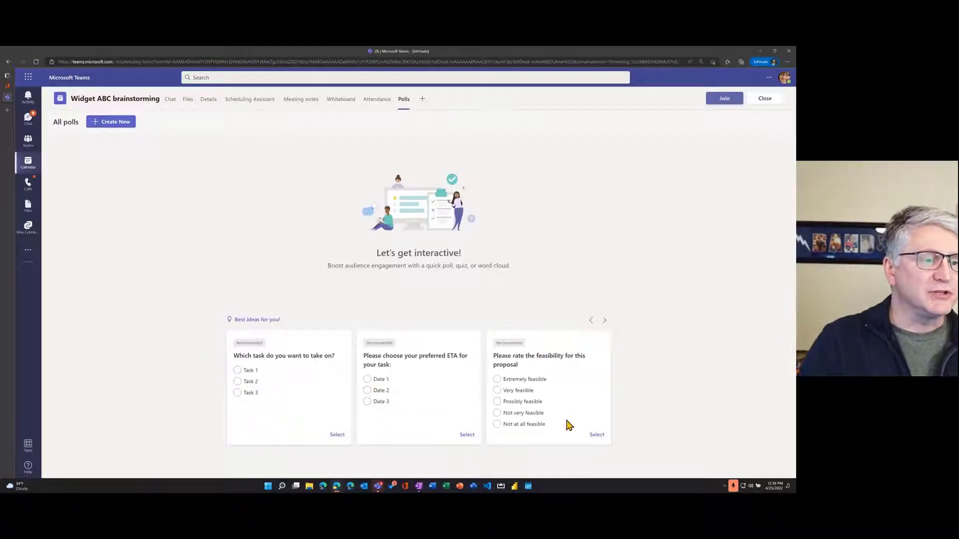
click(592, 322)
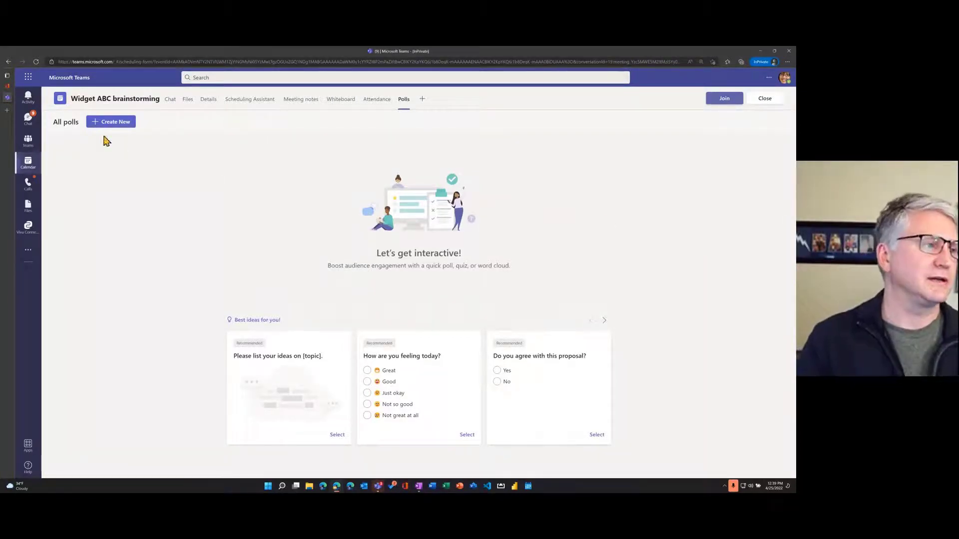
click(117, 128)
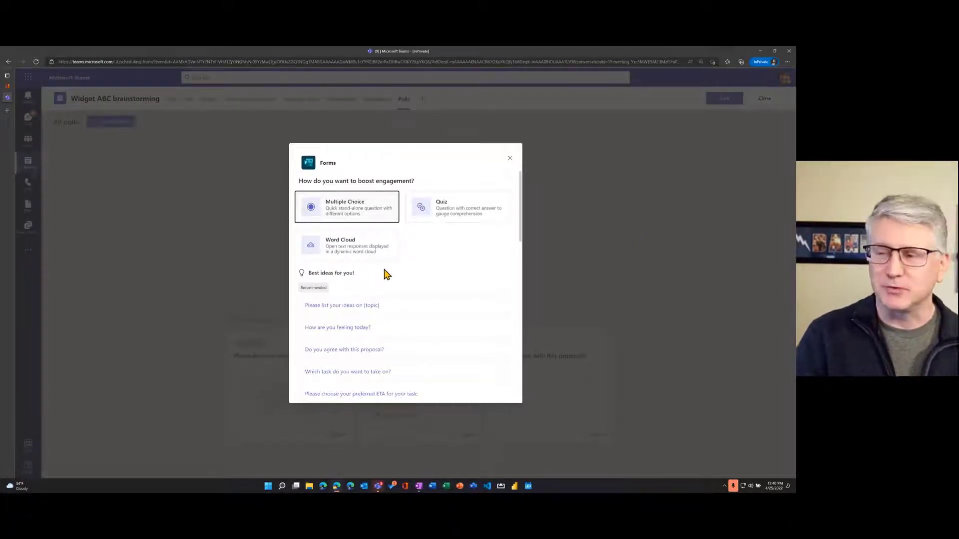
scroll(417, 270, down, 1)
scroll(418, 270, down, 1)
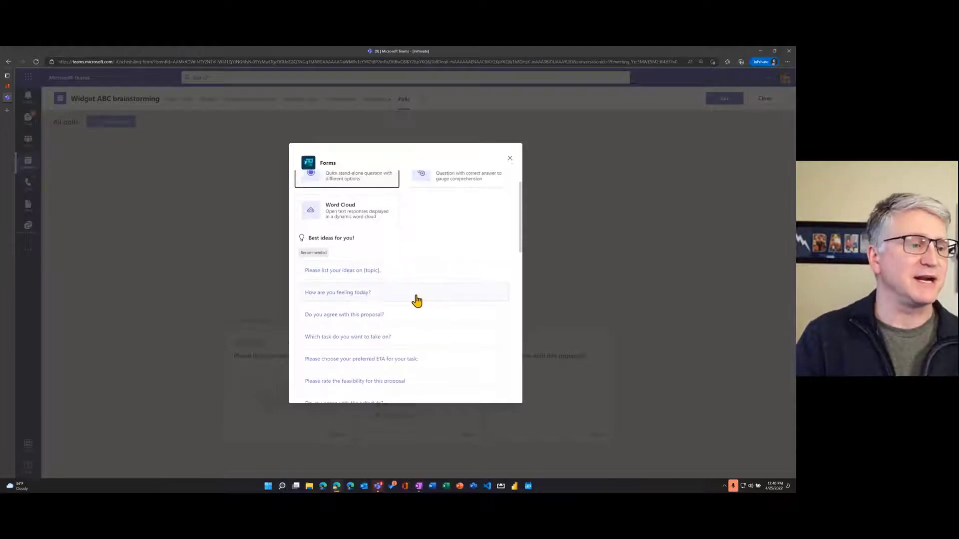
click(338, 299)
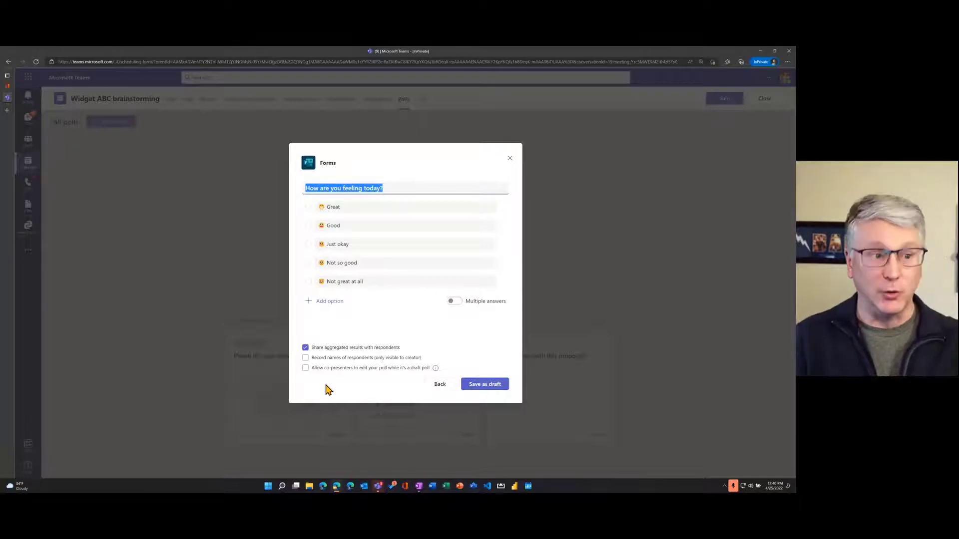
click(489, 385)
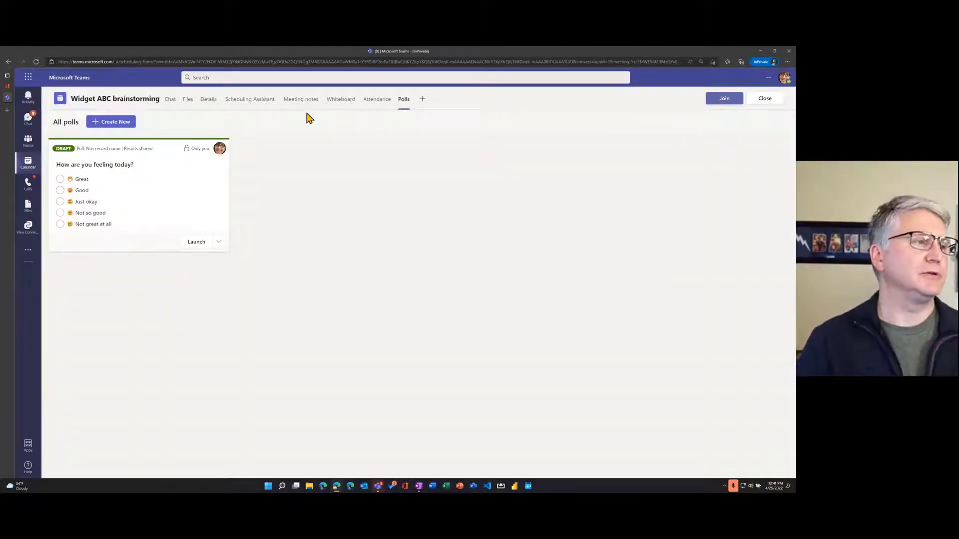
- Start a new multiple-choice poll with the question "What is your favorite pizza toppings?"
click(128, 127)
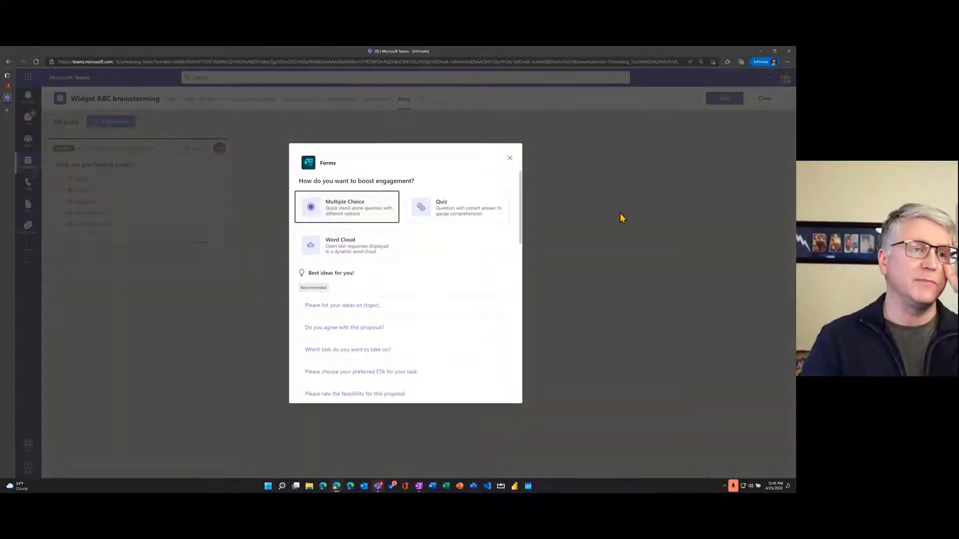
click(375, 213)
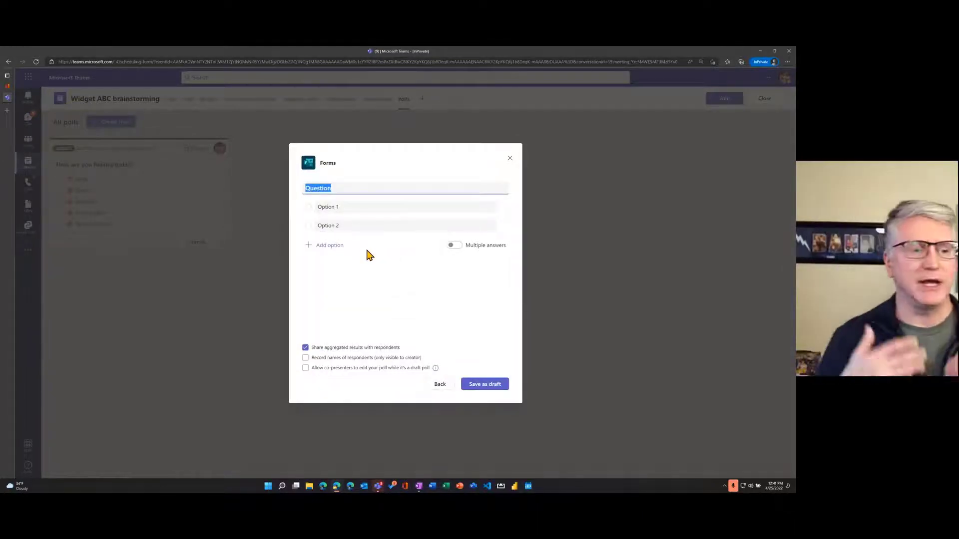
text(What)
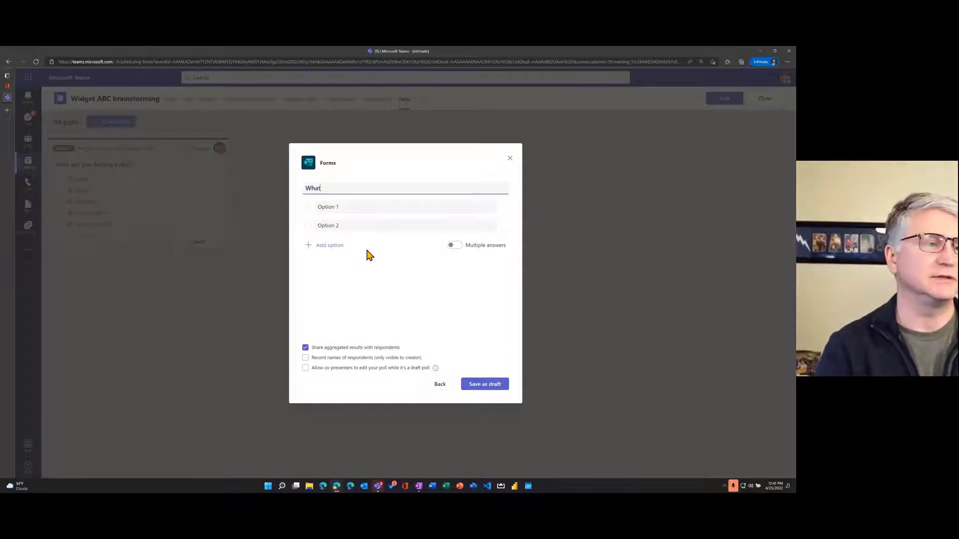
text( is your favorit)
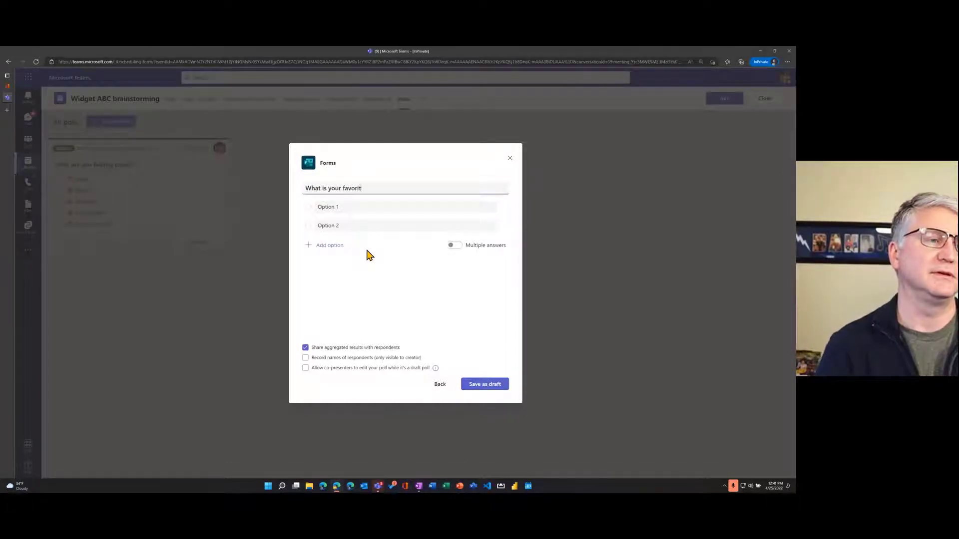
text(e pizza to)
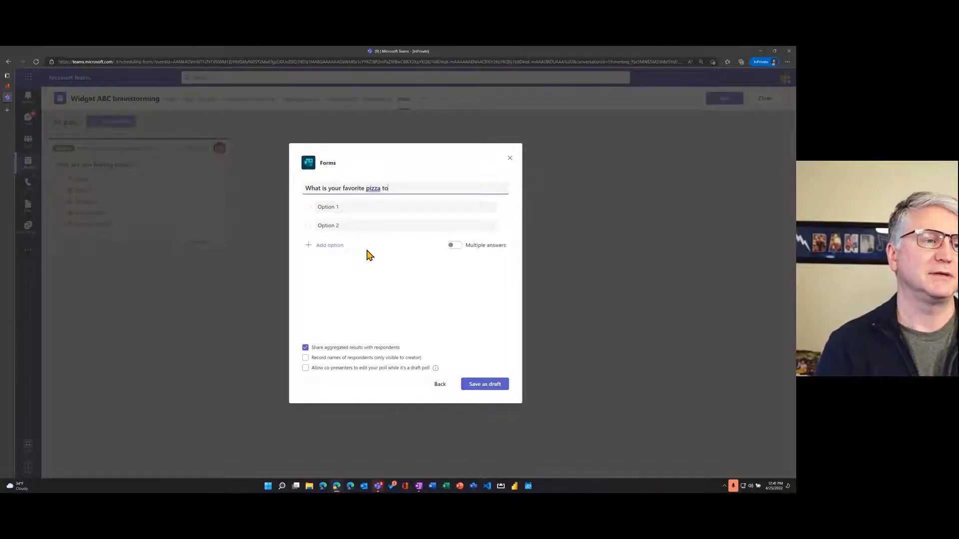
text(ppings?)
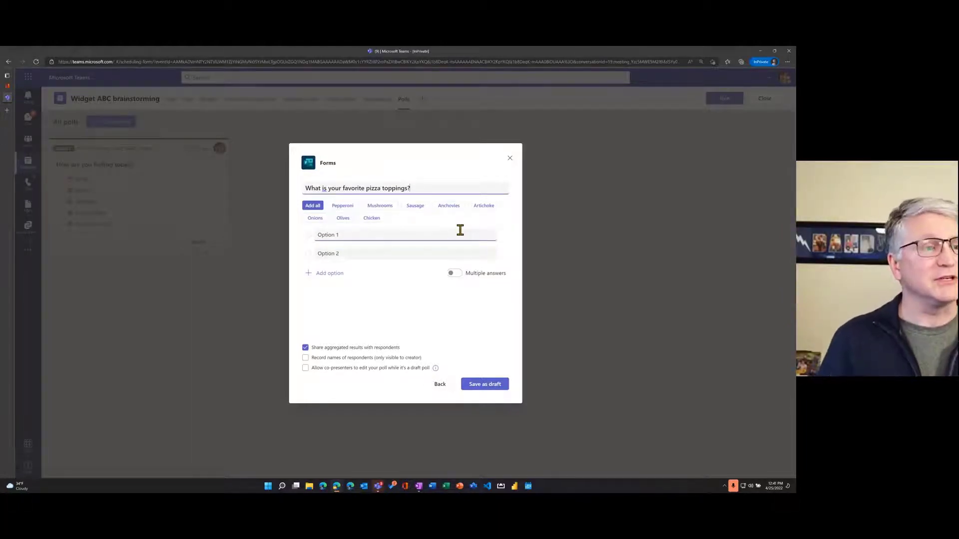
- Fill the poll's answers with the suggested toppings Pepperoni, Mushrooms, Sausage, Onions and Olives
click(337, 212)
click(350, 209)
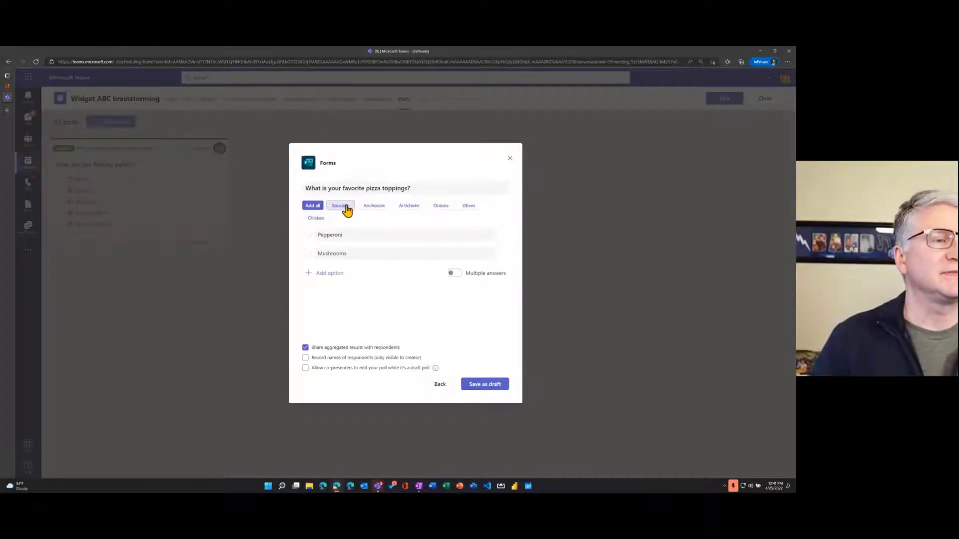
click(348, 211)
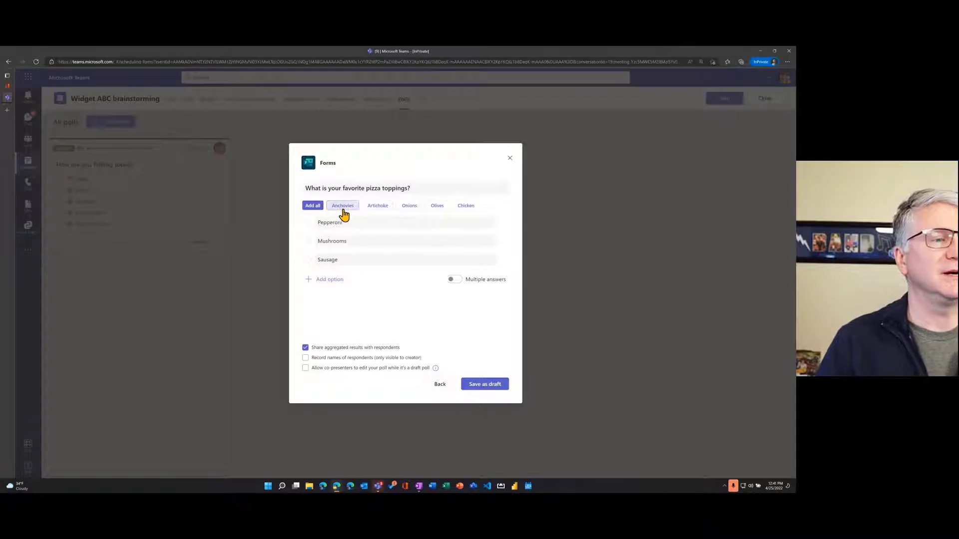
click(407, 210)
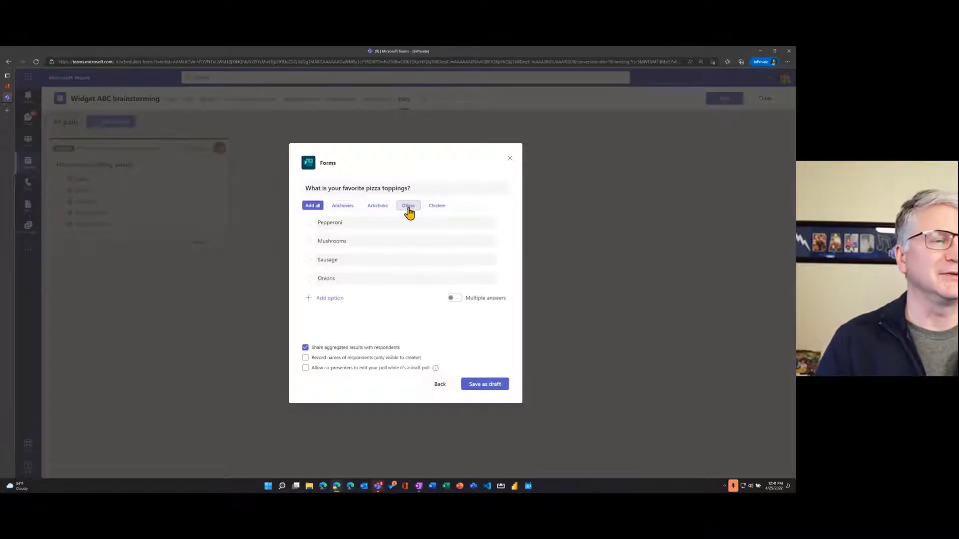
click(407, 210)
- Add a sixth, custom answer option to the pizza poll named "Pineapple"
click(334, 318)
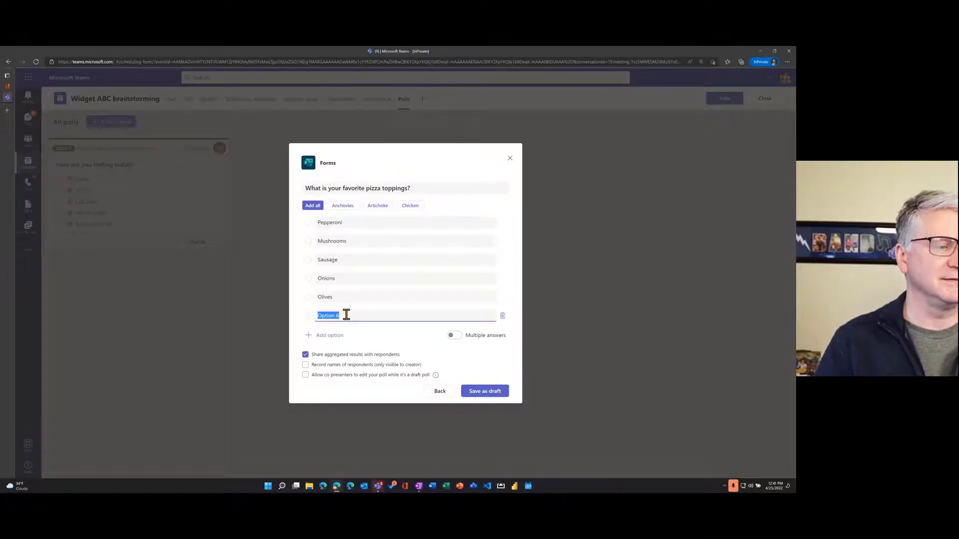
text(Pineap)
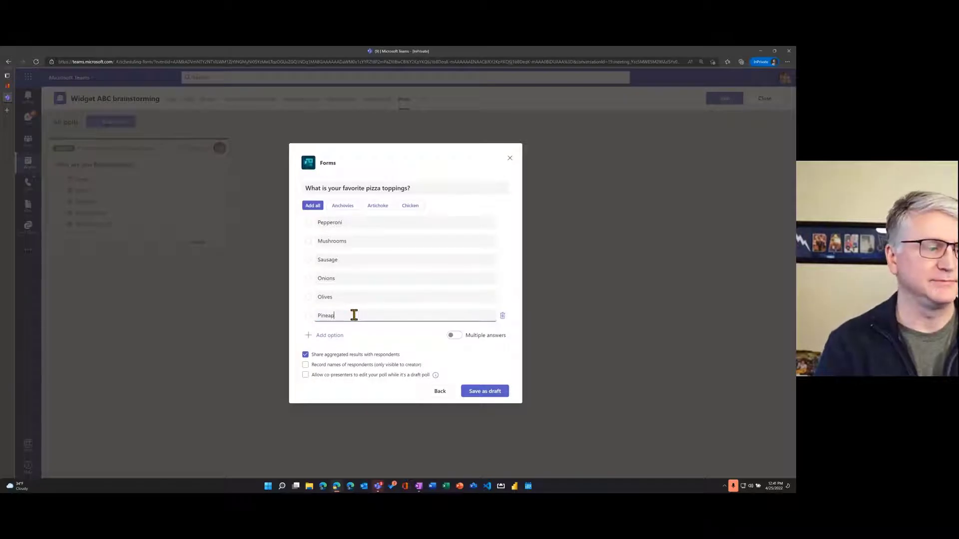
text(ple)
click(425, 160)
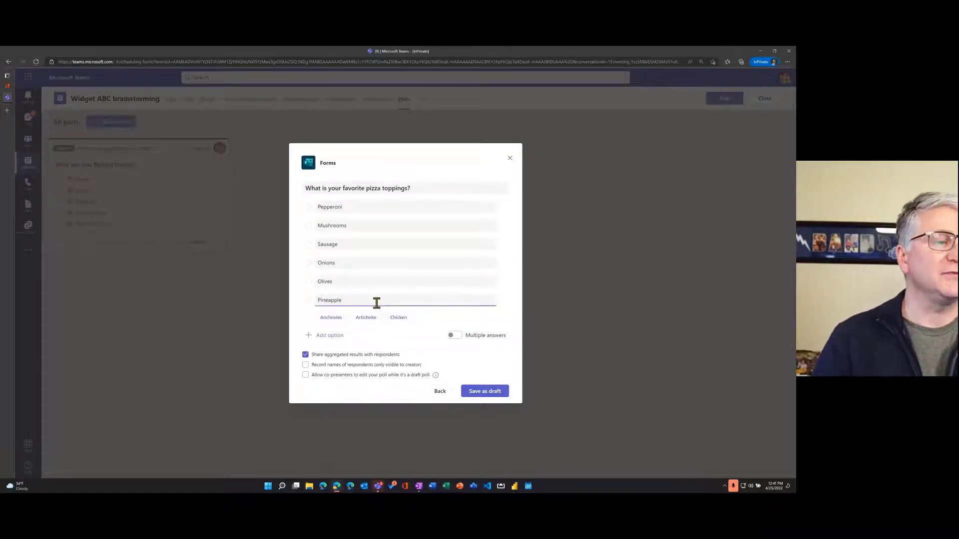
click(398, 317)
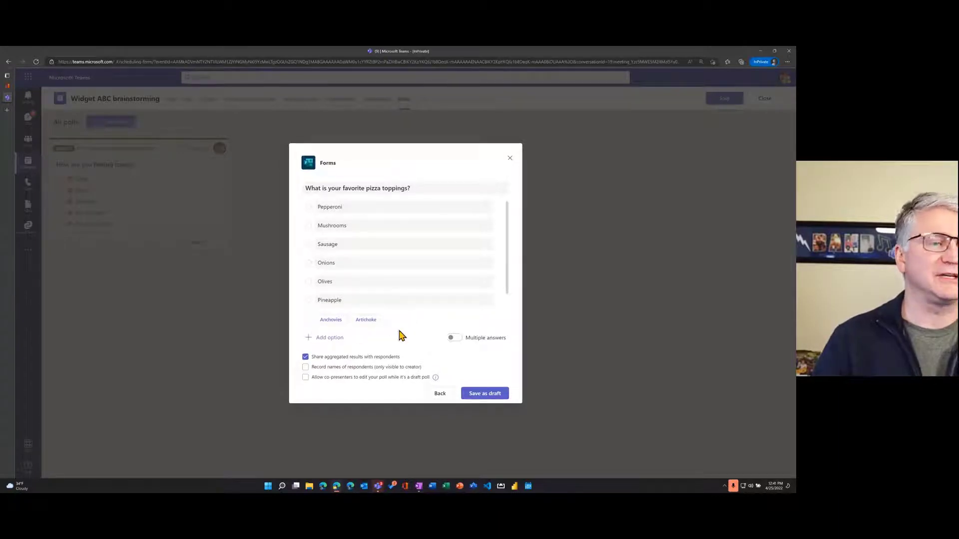
scroll(421, 283, down, 1)
double_click(353, 300)
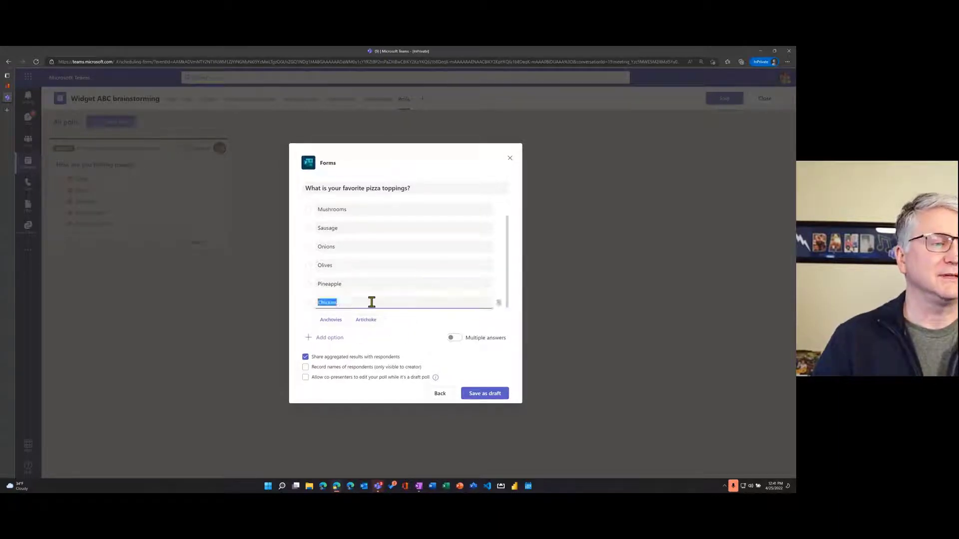
click(499, 304)
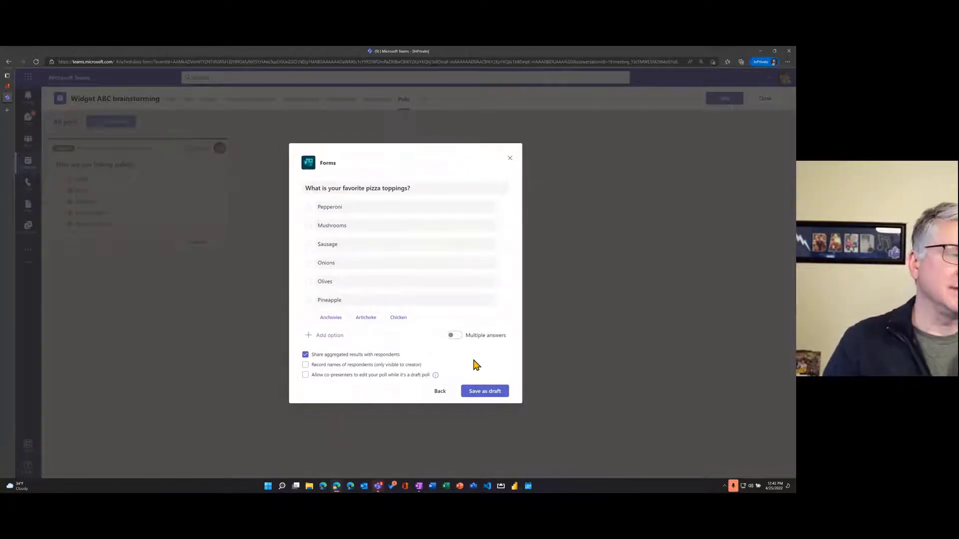
- Allow multiple answers, recording of respondent names and co-presenter editing for the pizza poll, and save it as a draft
click(454, 335)
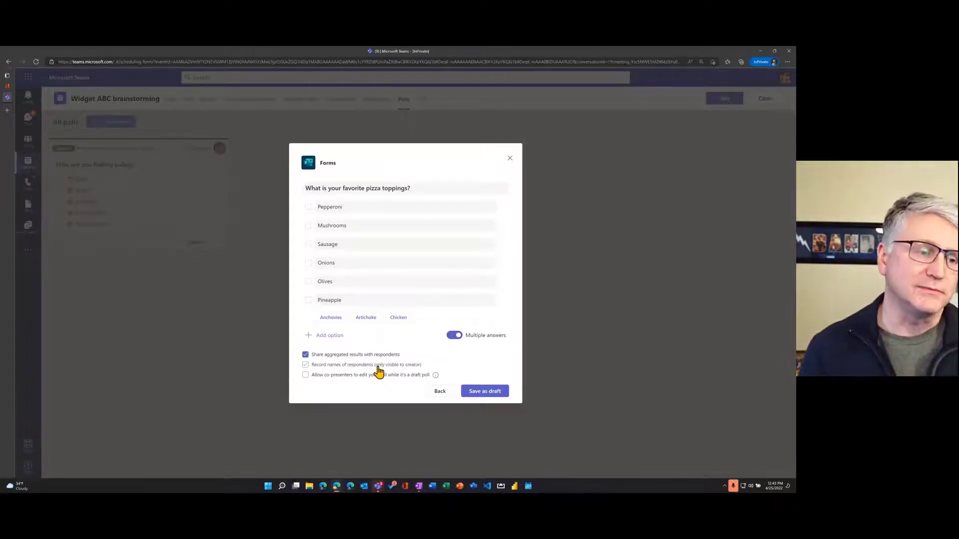
click(345, 376)
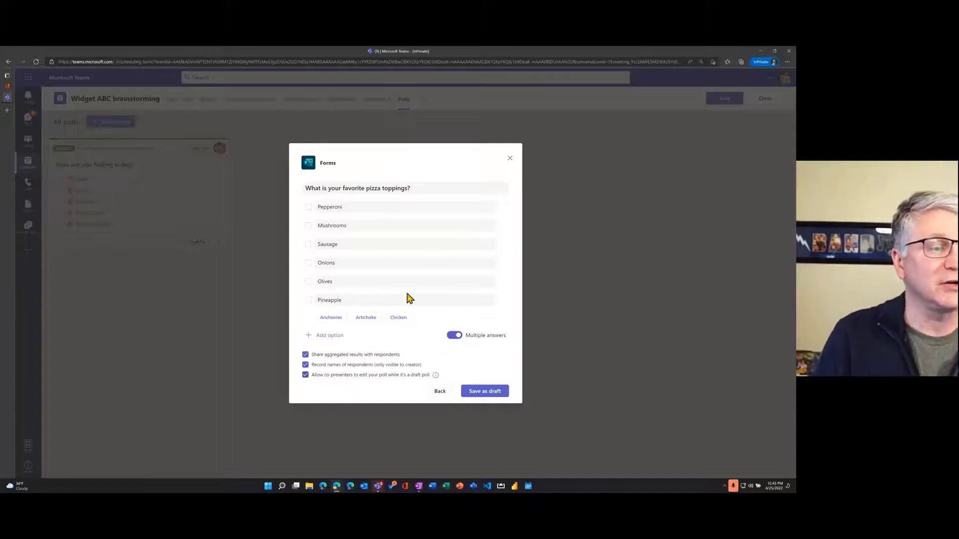
click(500, 395)
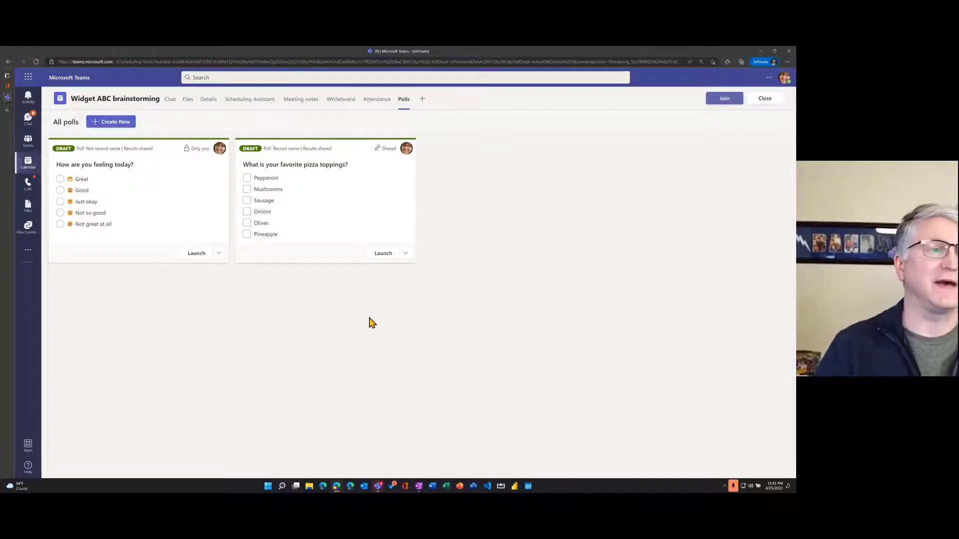
- Create a new quiz poll with the question "What is the best way to accomplish XYZ?"
click(117, 122)
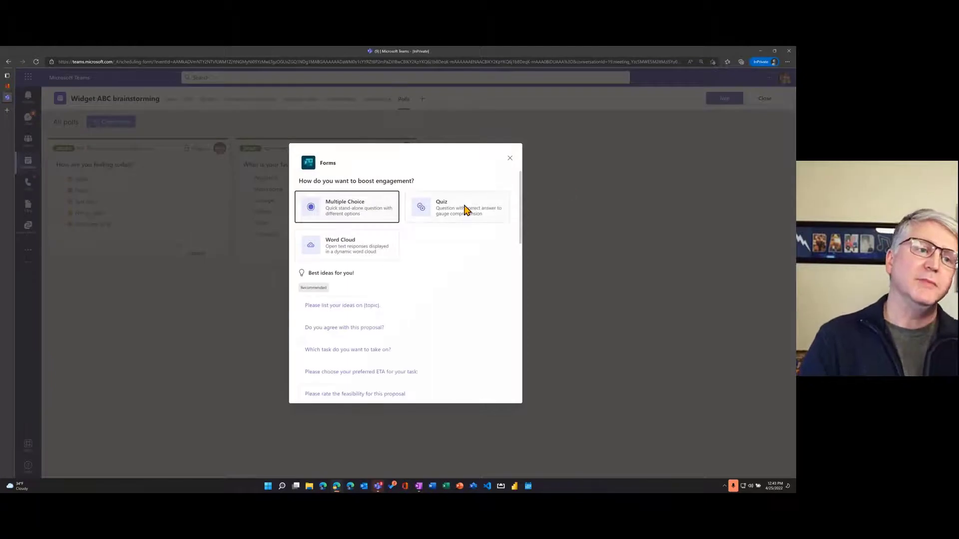
click(466, 208)
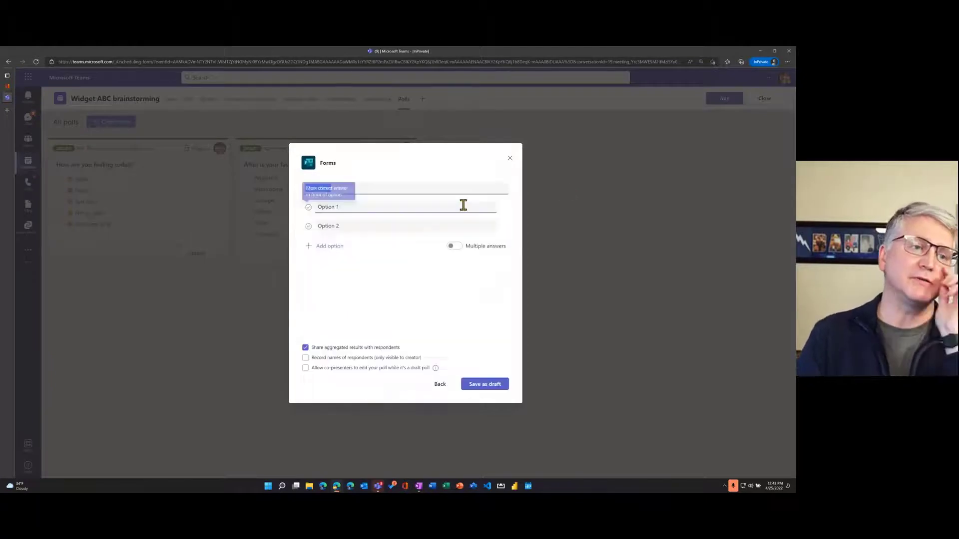
click(407, 186)
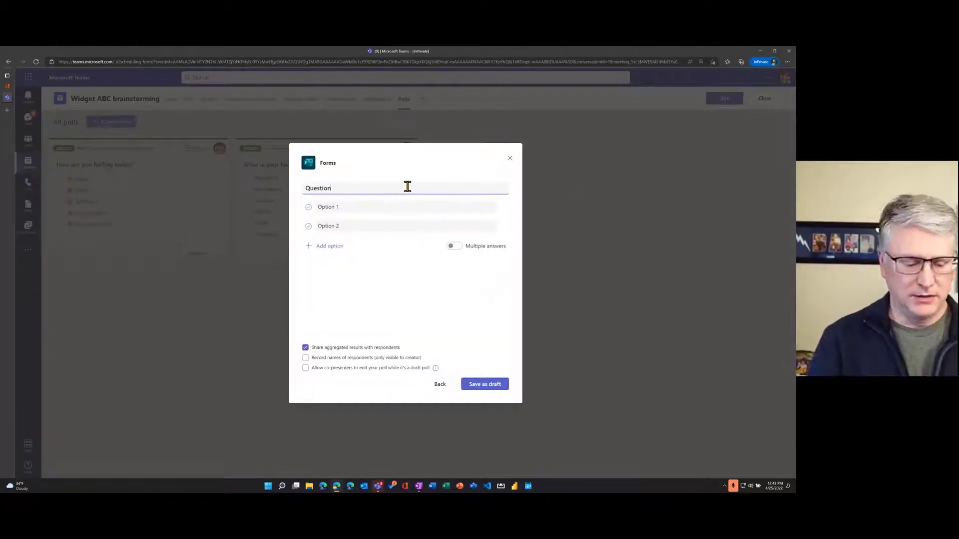
key(ctrl+a)
key(BackSpace)
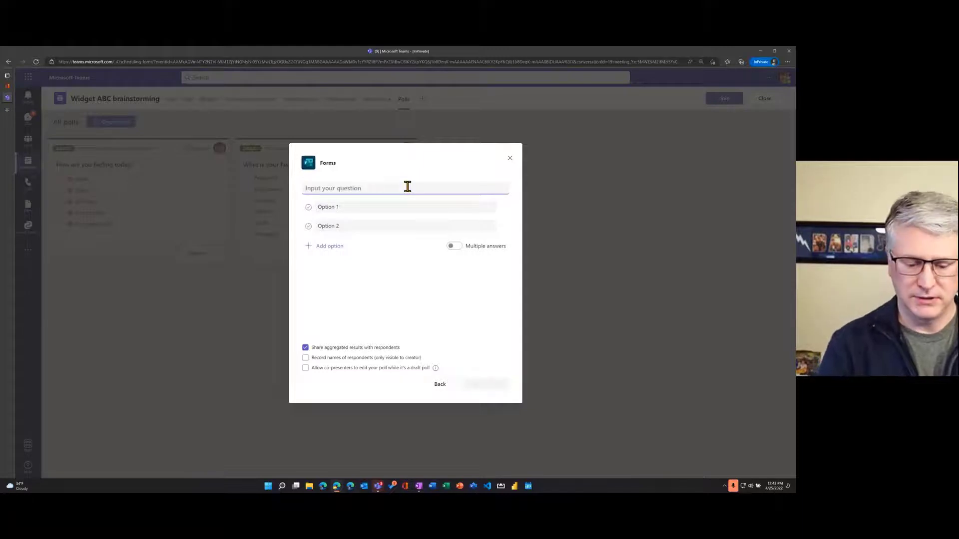
text(Wha)
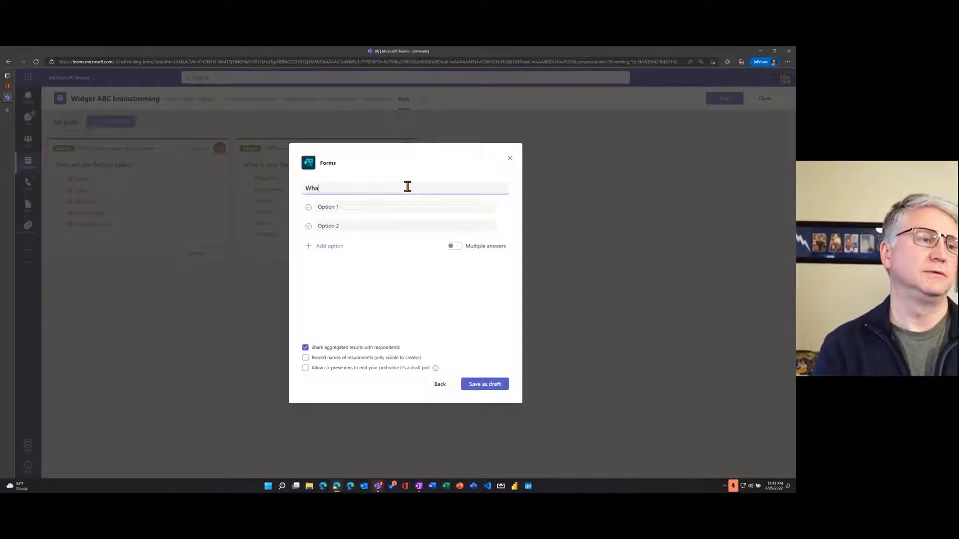
text(t is the)
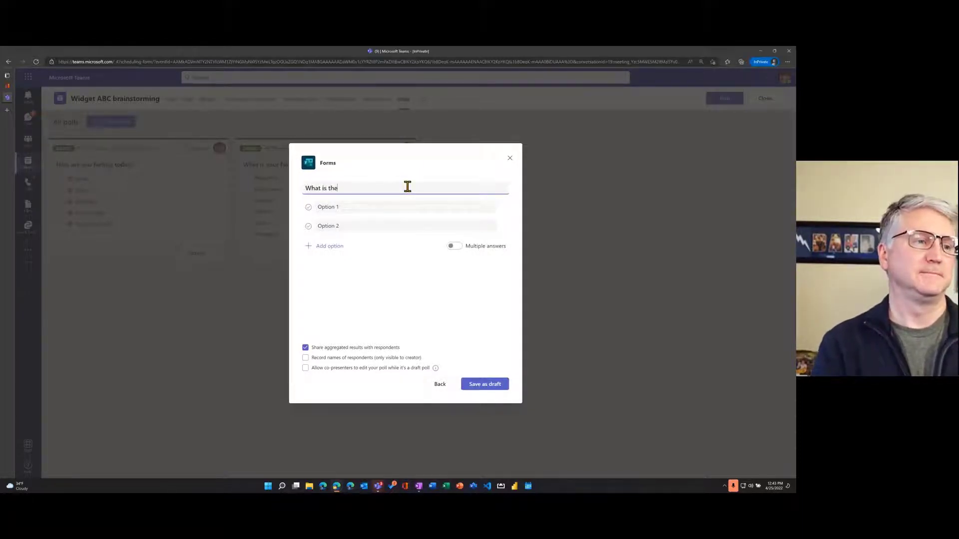
text( best way to)
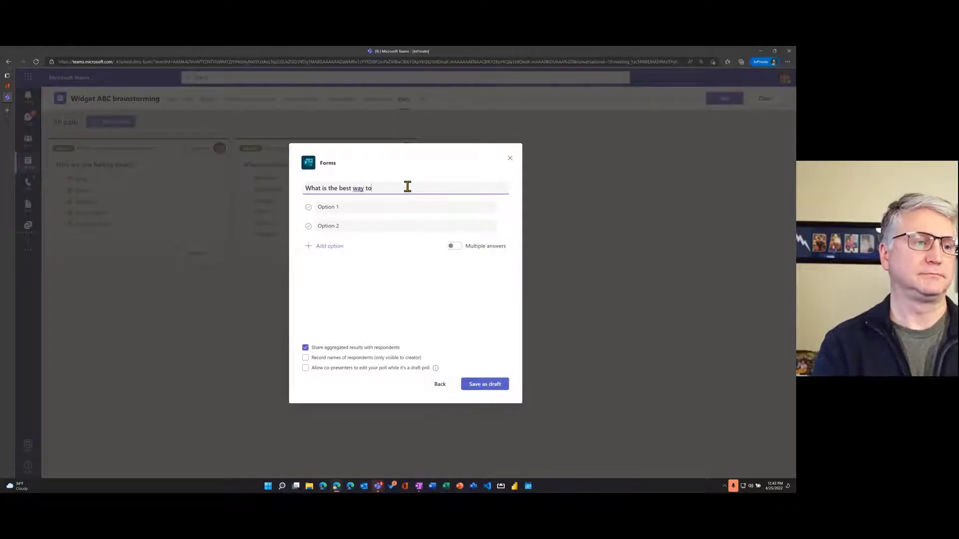
text( accomplish)
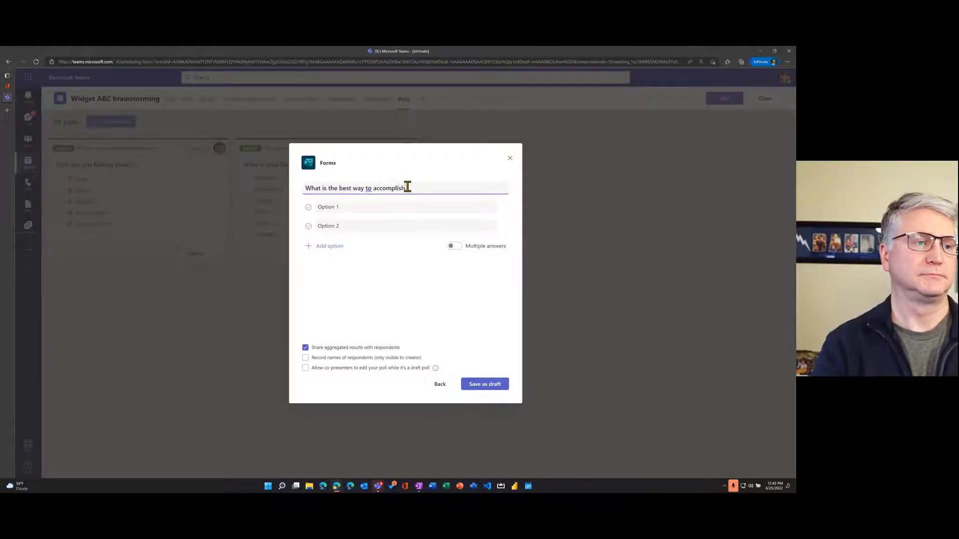
text(XYZ?)
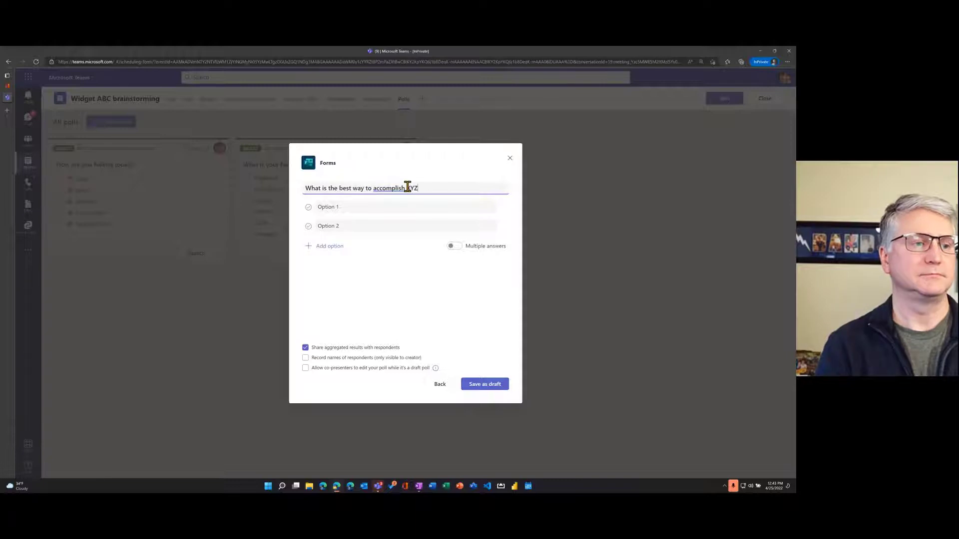
click(415, 160)
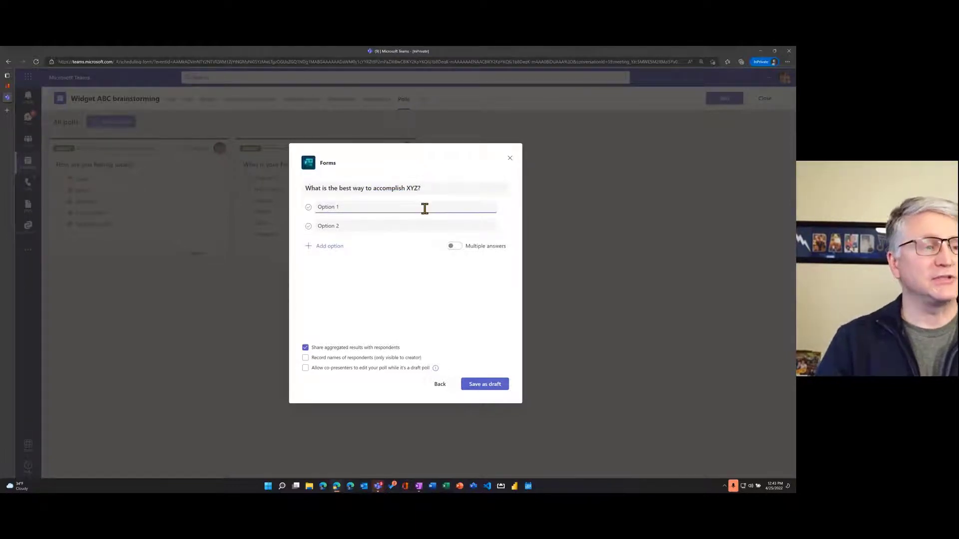
- Fill the quiz's two answers with "You need to do X" and "You need to do Y", and add a third, "You need to do Z"
click(360, 208)
text(Y)
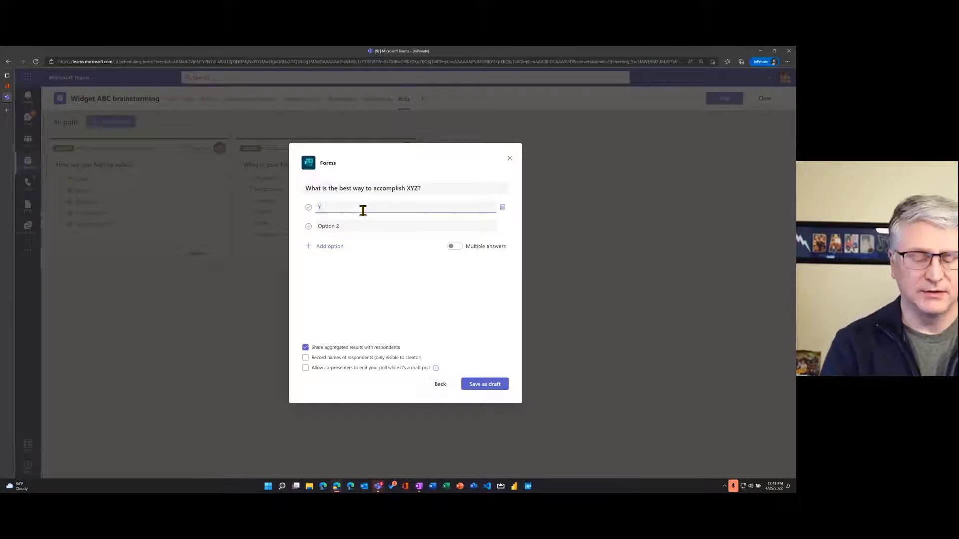
text(ou need to do X)
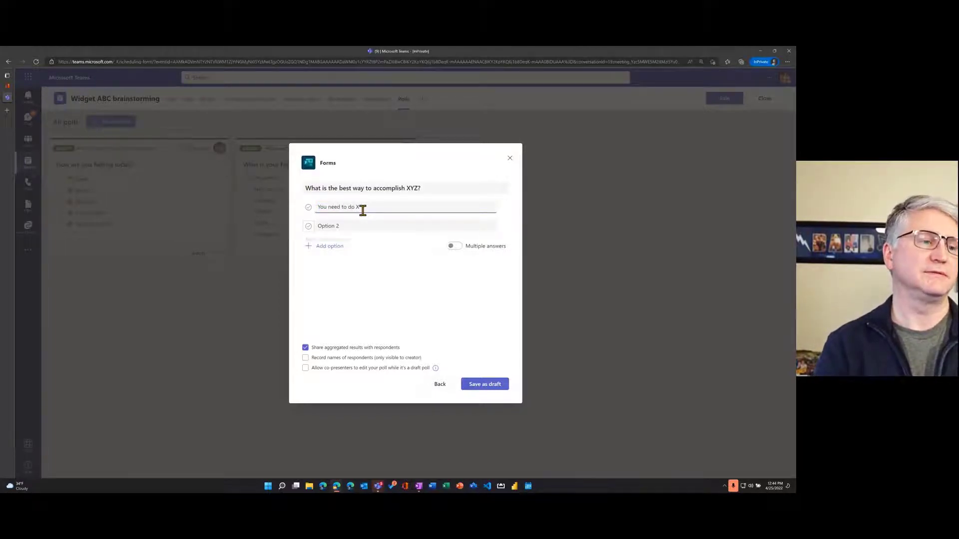
key(Tab)
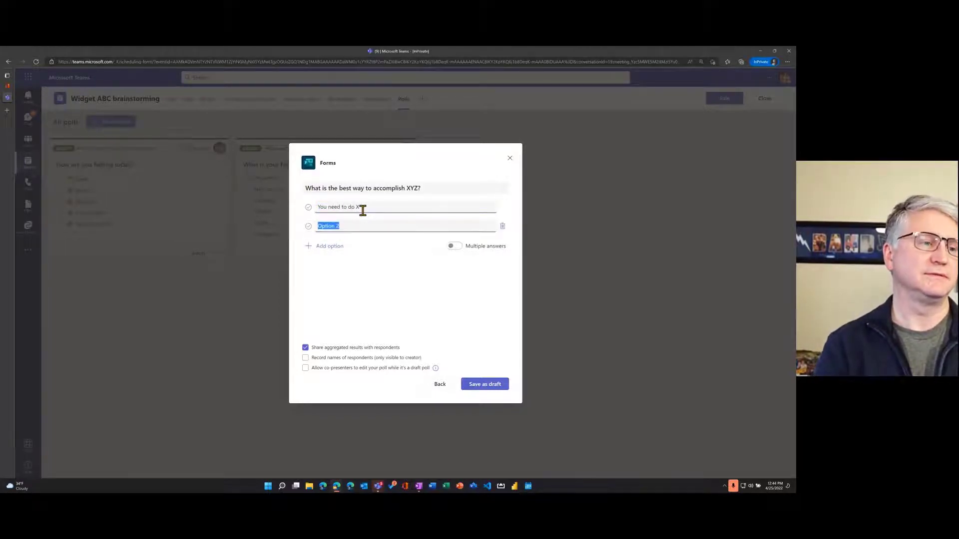
text(You need to d)
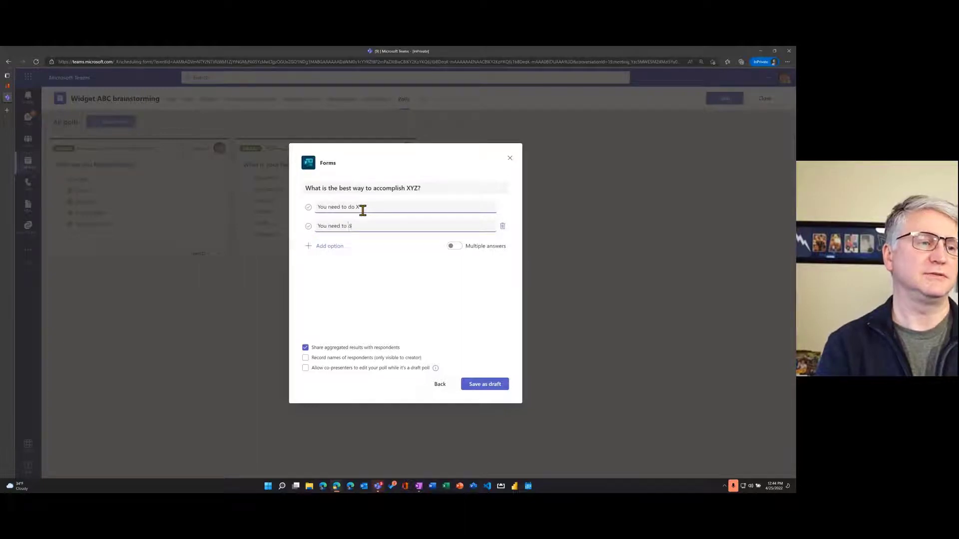
text(o Y)
key(Tab)
key(Tab)
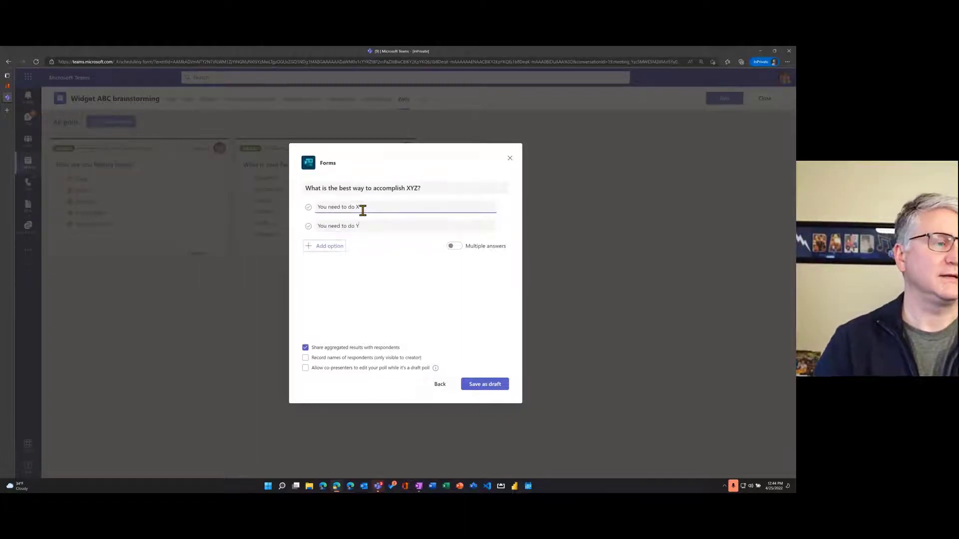
click(338, 252)
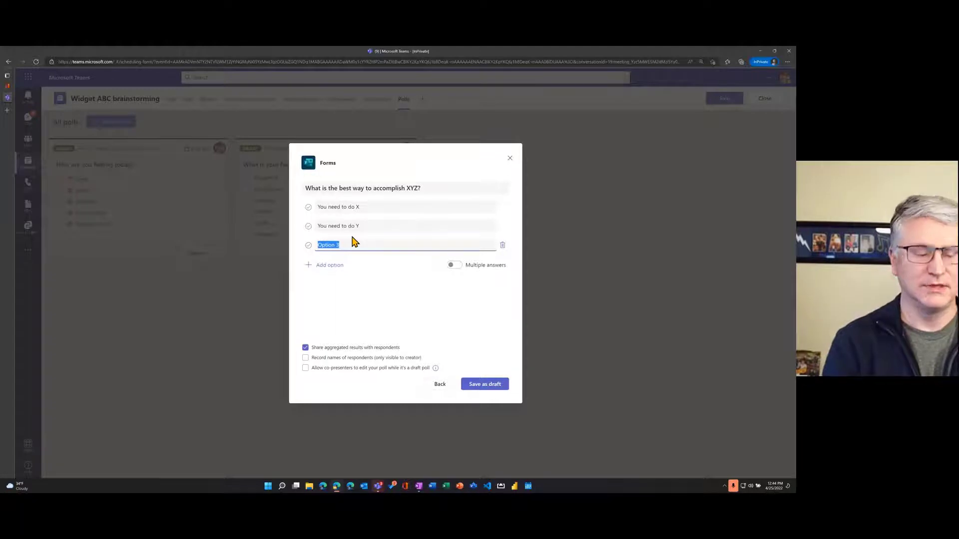
text(You need to do Z)
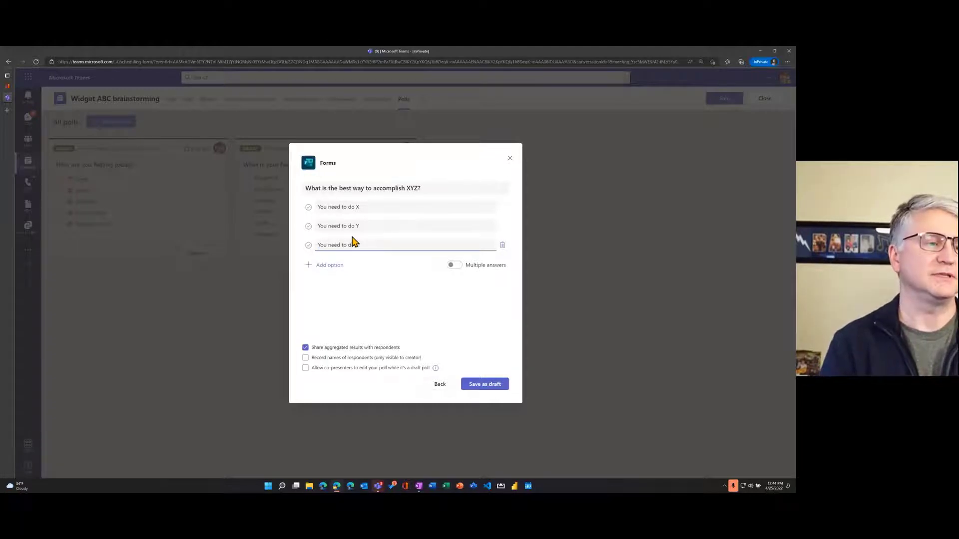
click(467, 152)
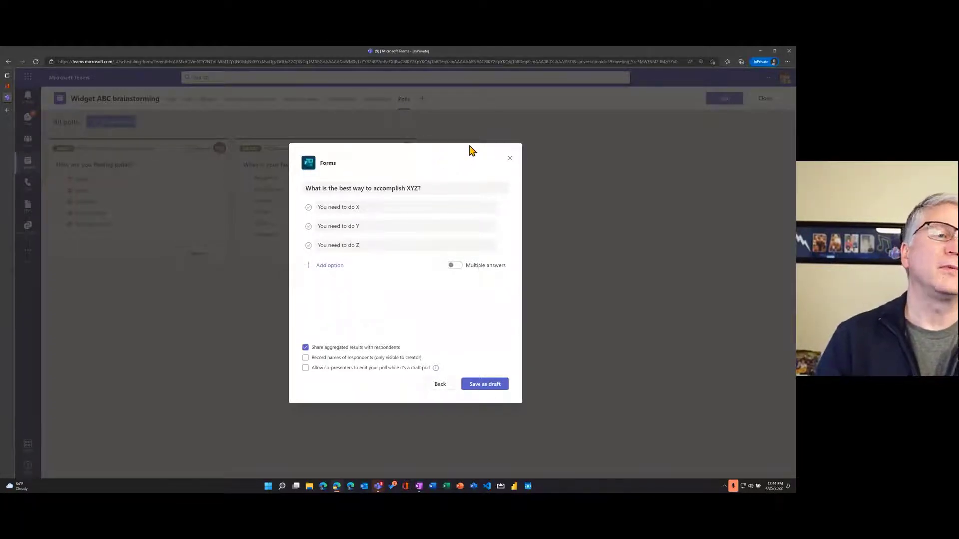
- Mark "You need to do Y" as correct, enable recording of respondent names and co-presenter editing, and save the quiz as a draft
click(308, 227)
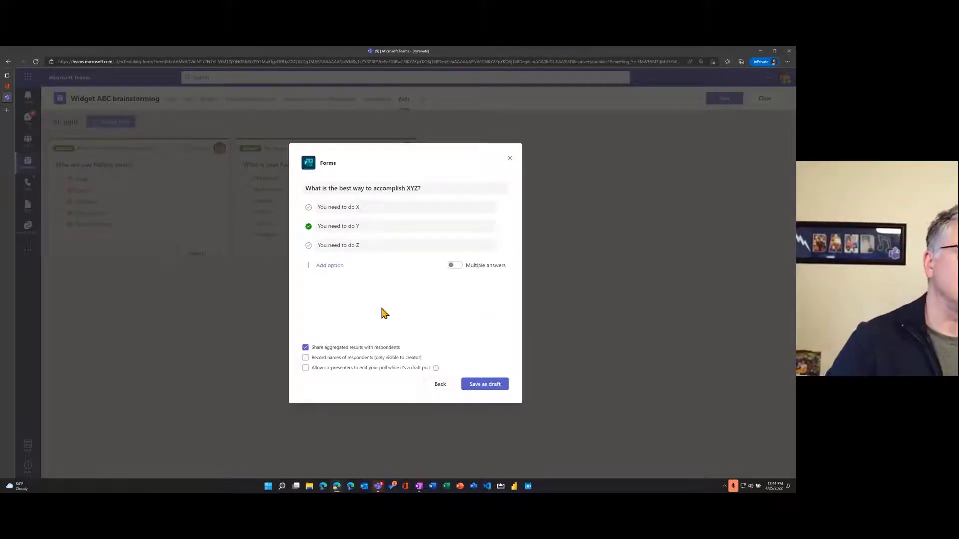
click(362, 358)
click(380, 368)
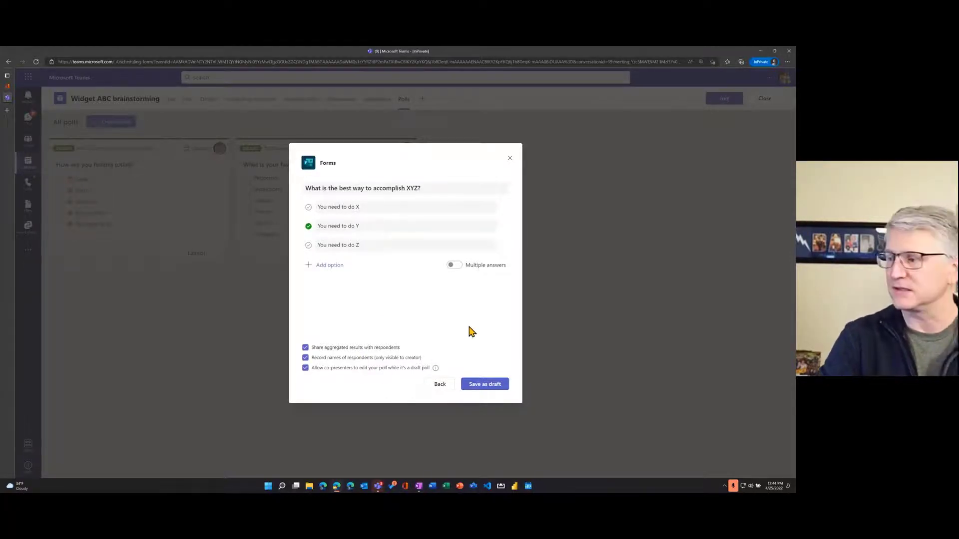
click(488, 385)
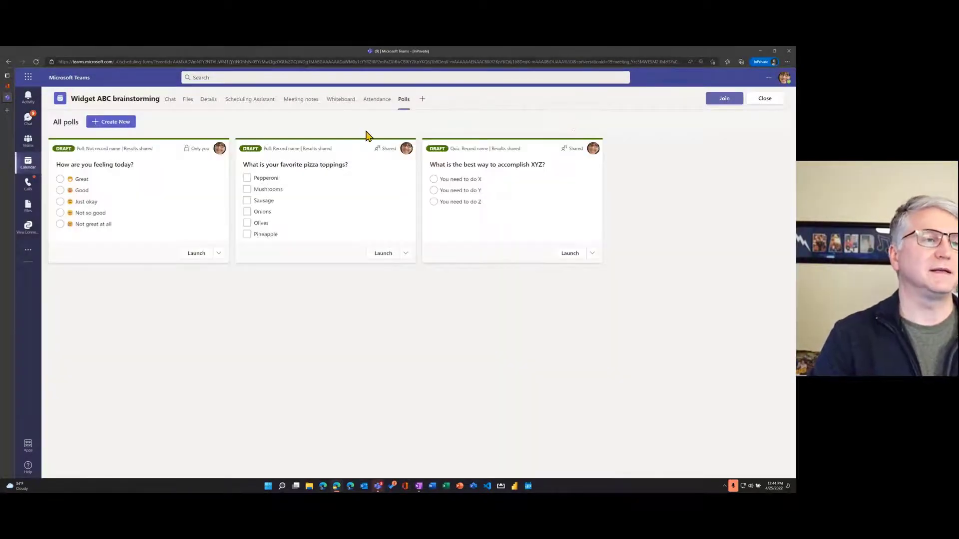
- Create a new word cloud poll with the question "How do you feel about the weather!"
click(125, 126)
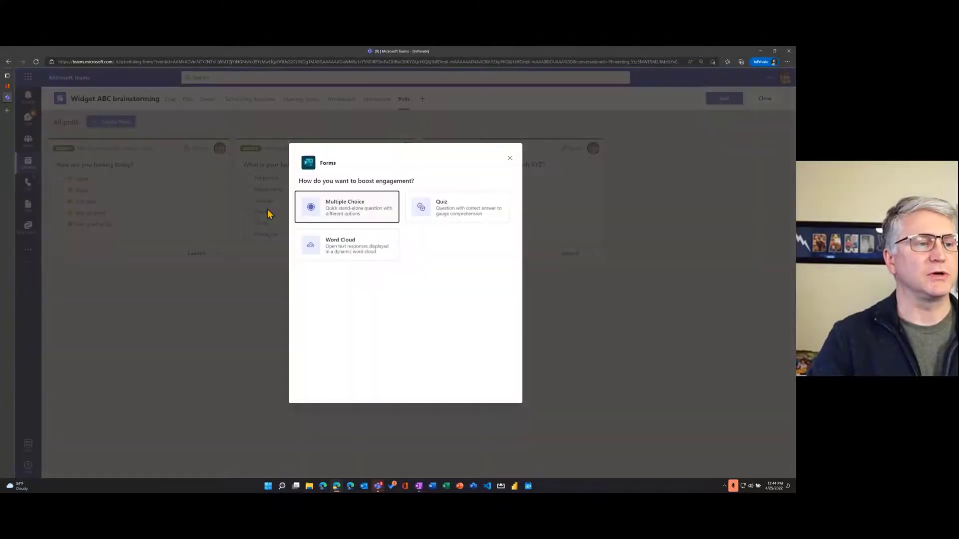
click(357, 253)
click(411, 187)
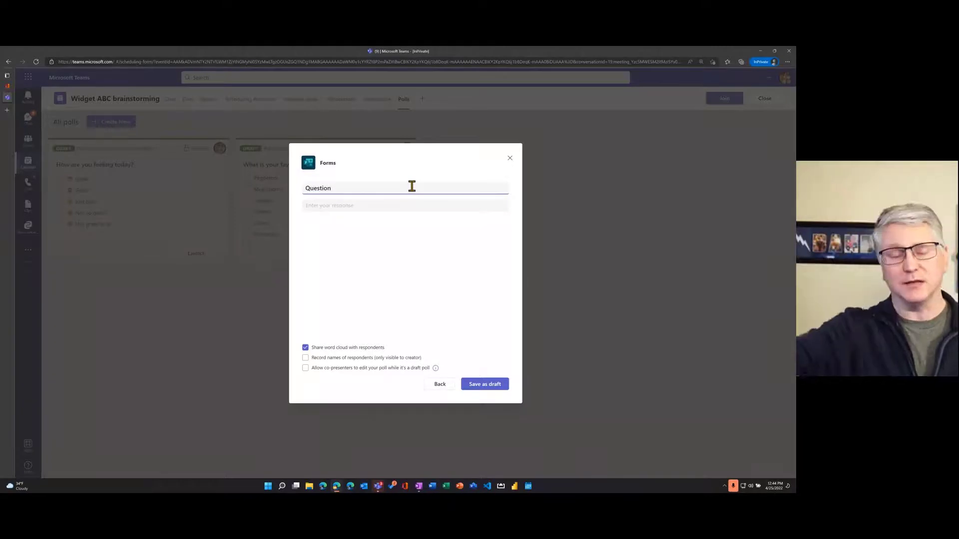
double_click(411, 186)
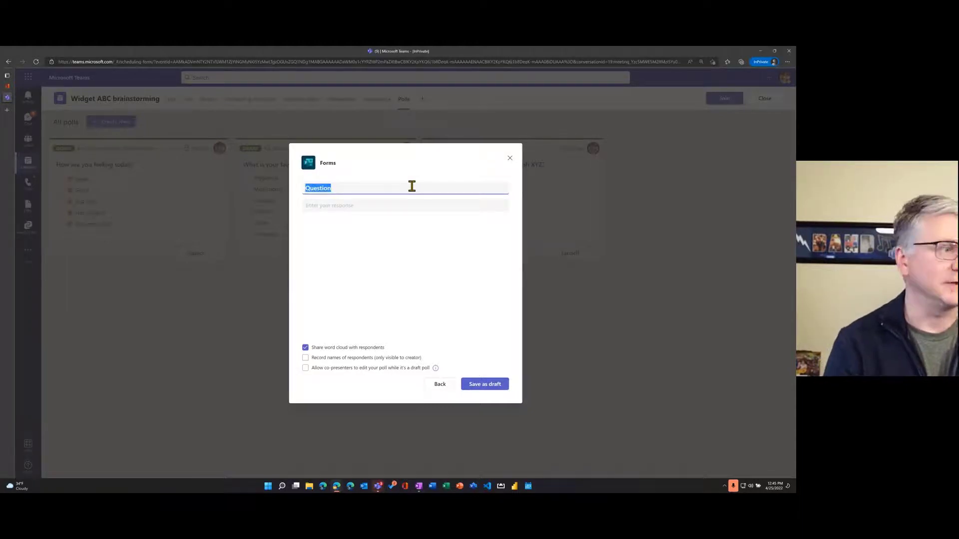
text(How do yo)
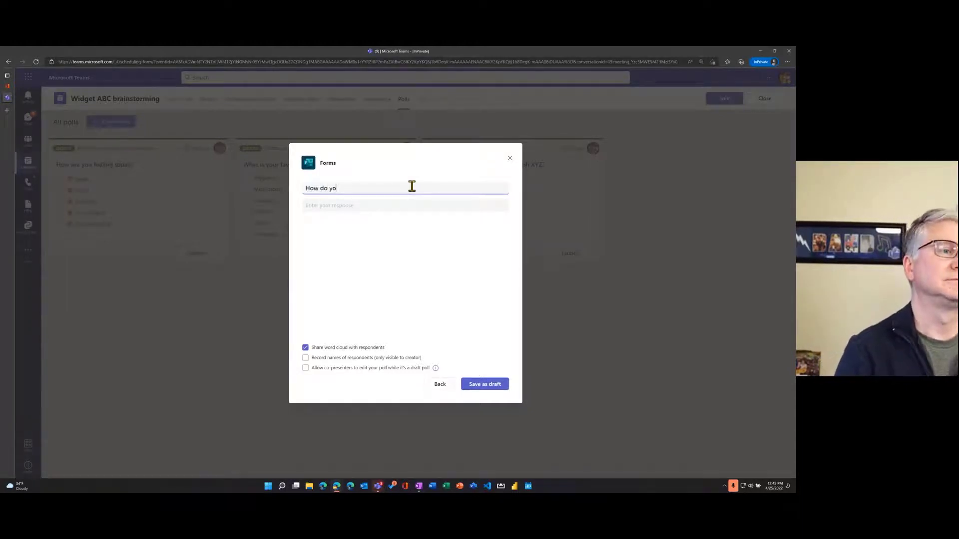
text(u feel abou)
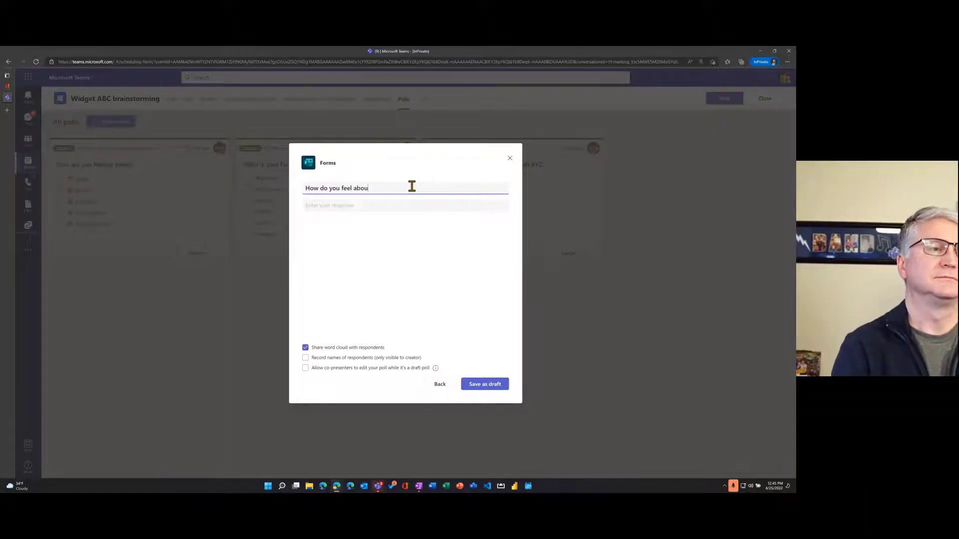
text(t the weather!)
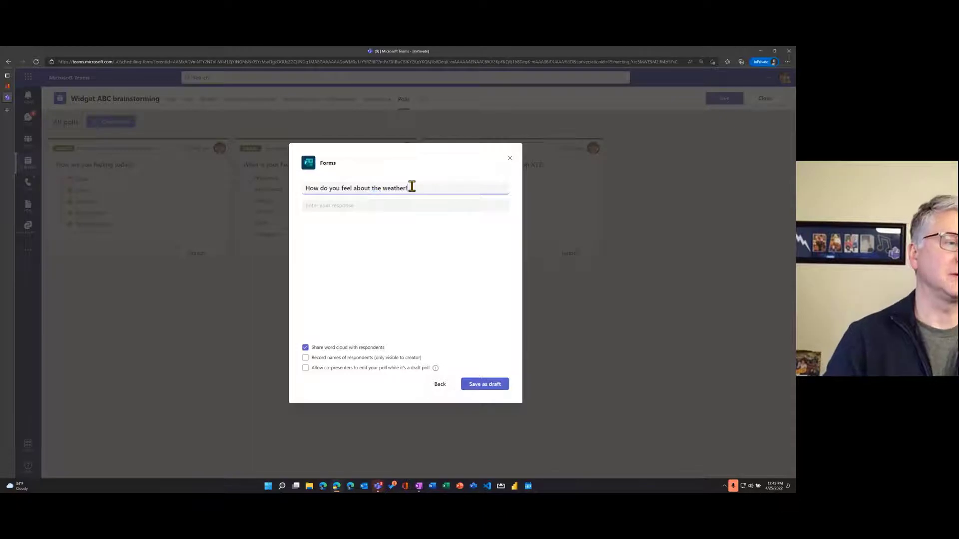
click(370, 235)
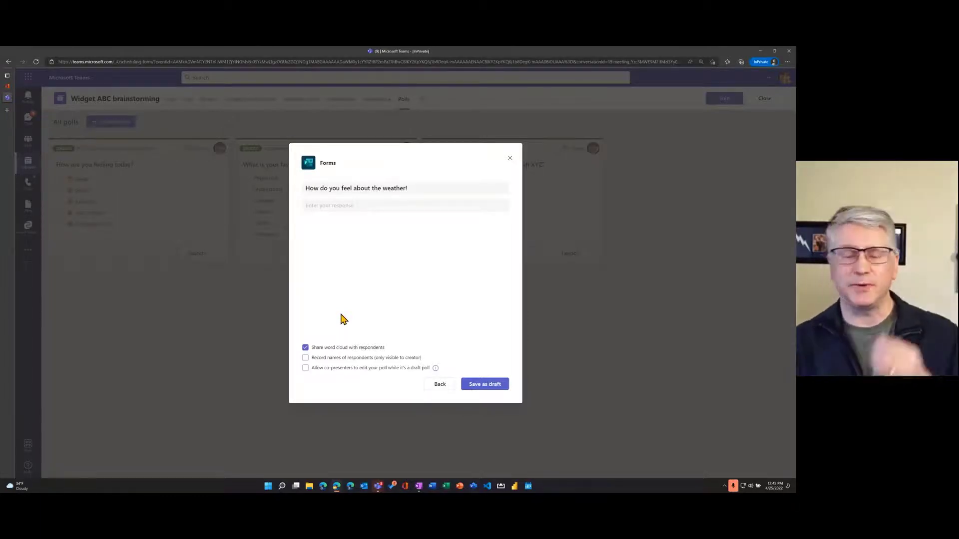
- Allow co-presenters to edit the word cloud poll and save it as a draft
click(376, 370)
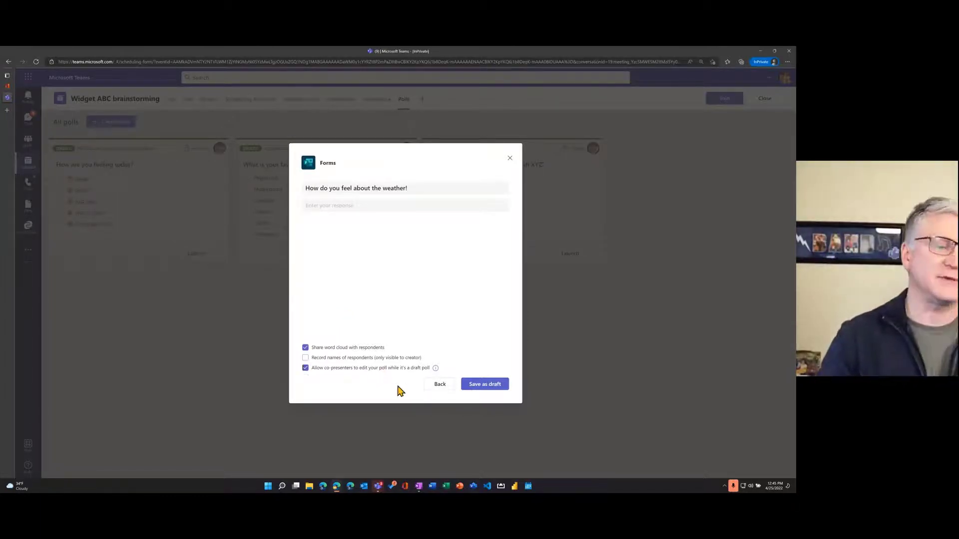
click(493, 385)
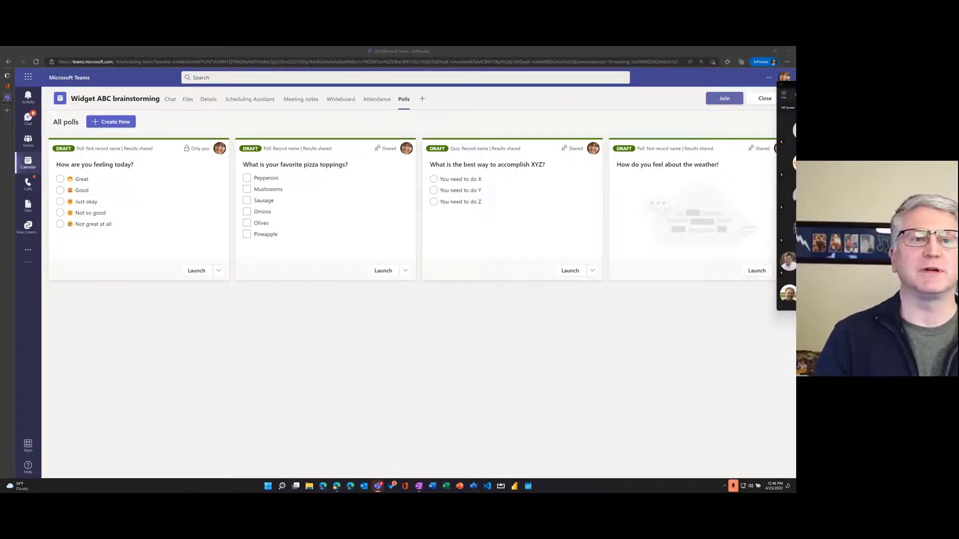
- Bring the live Meeting Mondays window onto the shared screen and show its polls
drag(795, 98, 494, 106)
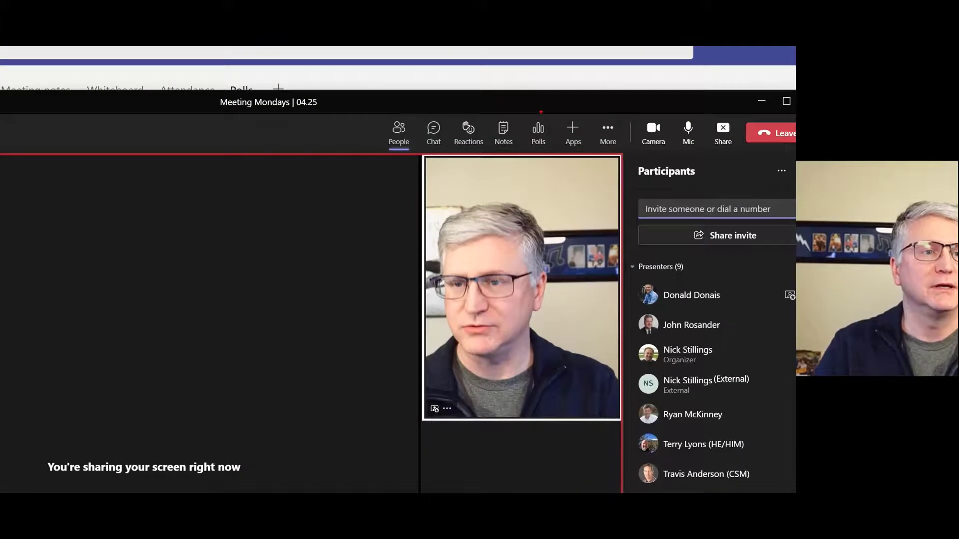
mouse_move(541, 112)
mouse_down()
mouse_move(577, 168)
mouse_move(590, 128)
mouse_move(537, 109)
mouse_up()
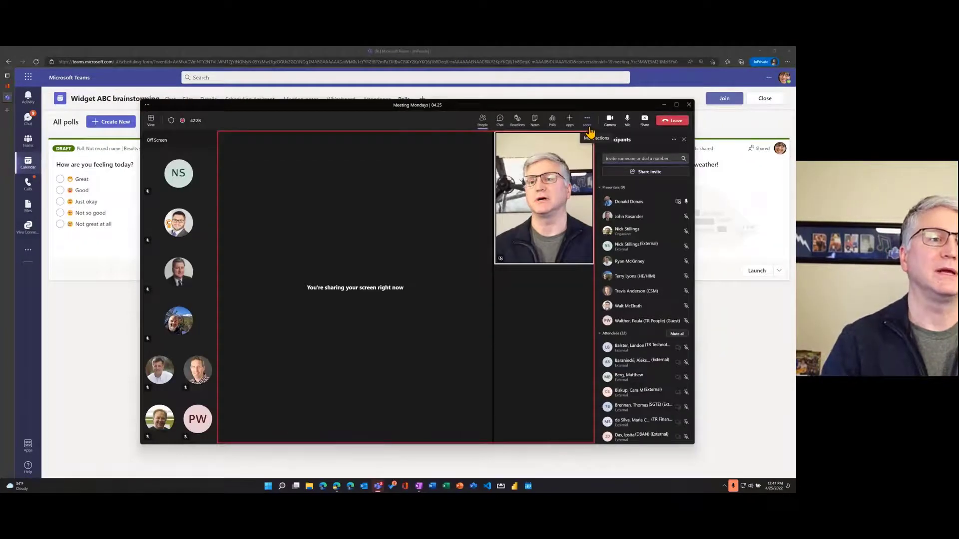
click(552, 120)
drag(578, 110, 554, 111)
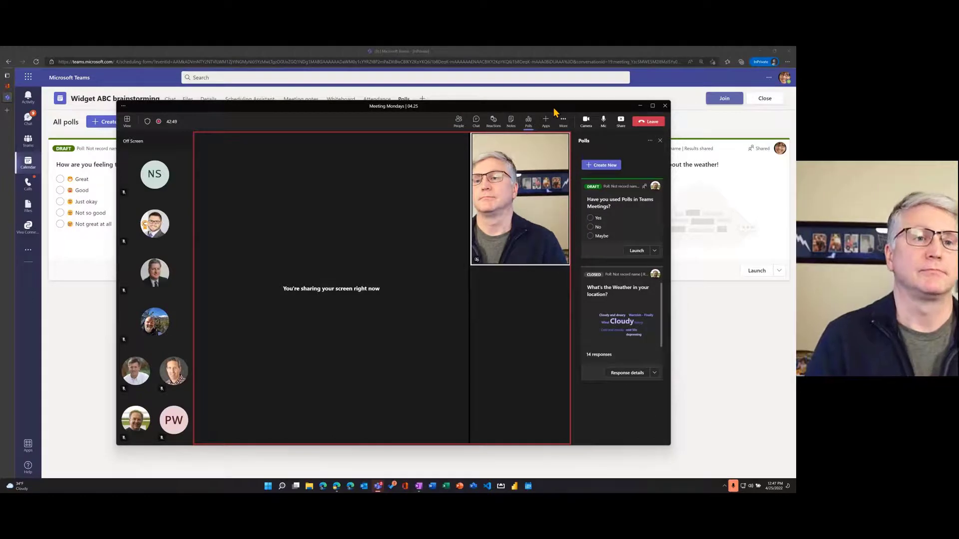
- Move the live meeting window off the shared screen and minimize the browser window with the draft polls
drag(556, 112, 796, 117)
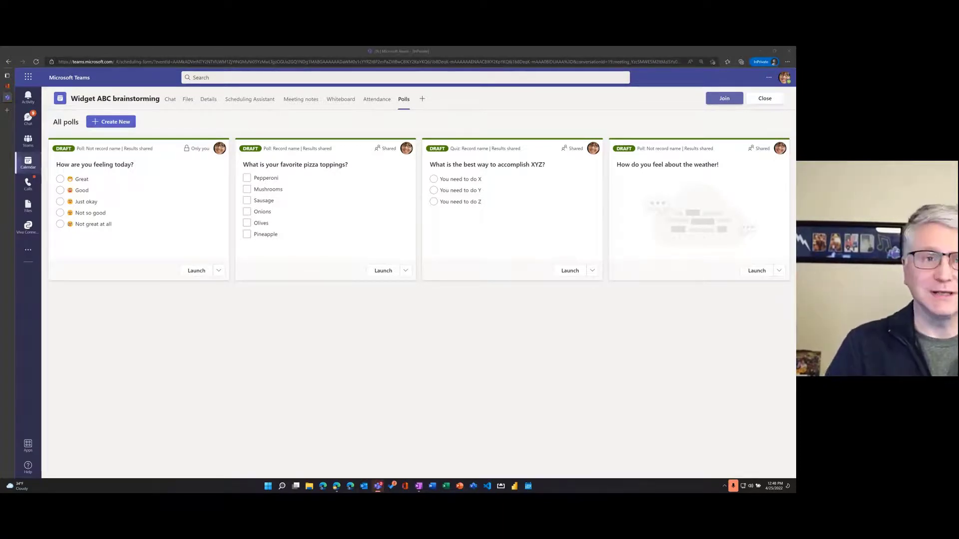
click(760, 51)
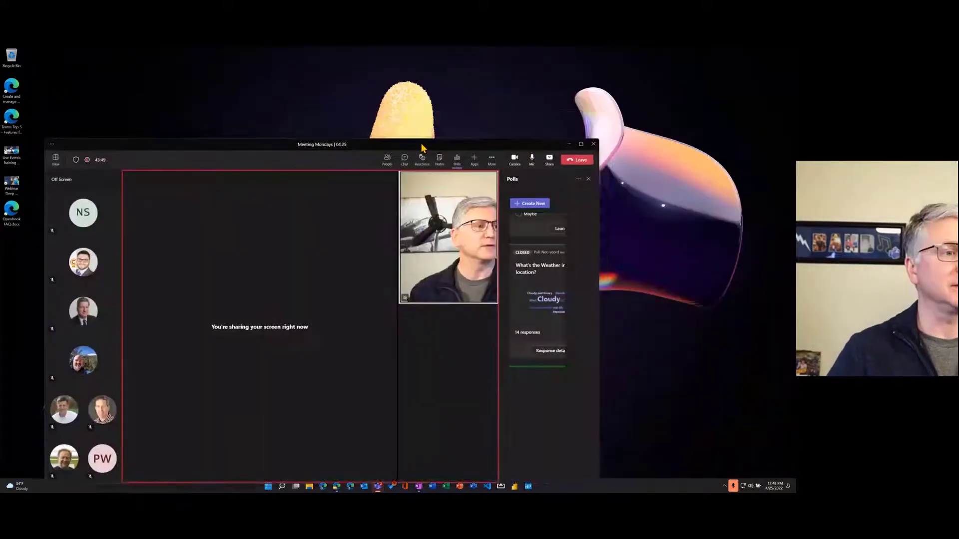
- Centre the live Meeting Mondays window on the shared screen and view the poll types offered for a new poll
drag(421, 148, 455, 89)
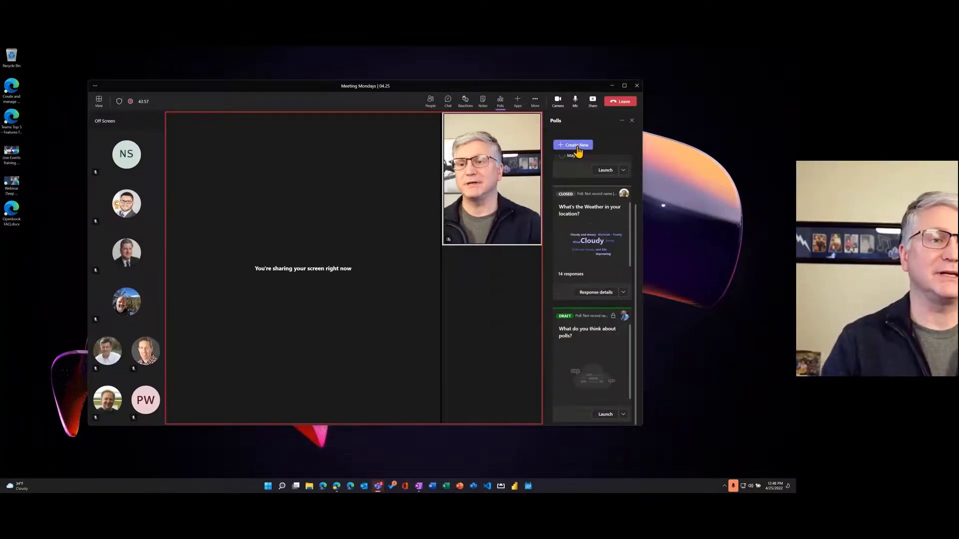
drag(507, 92, 499, 93)
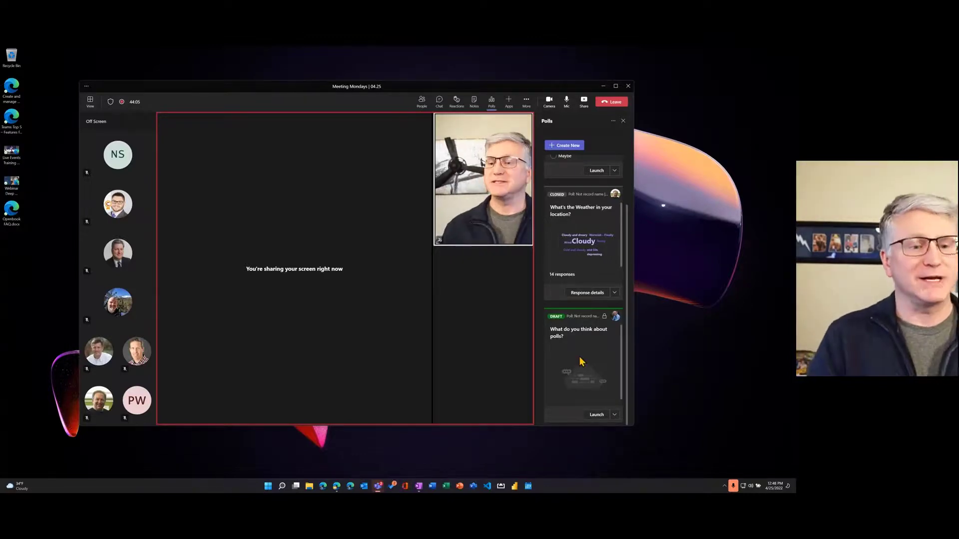
click(577, 146)
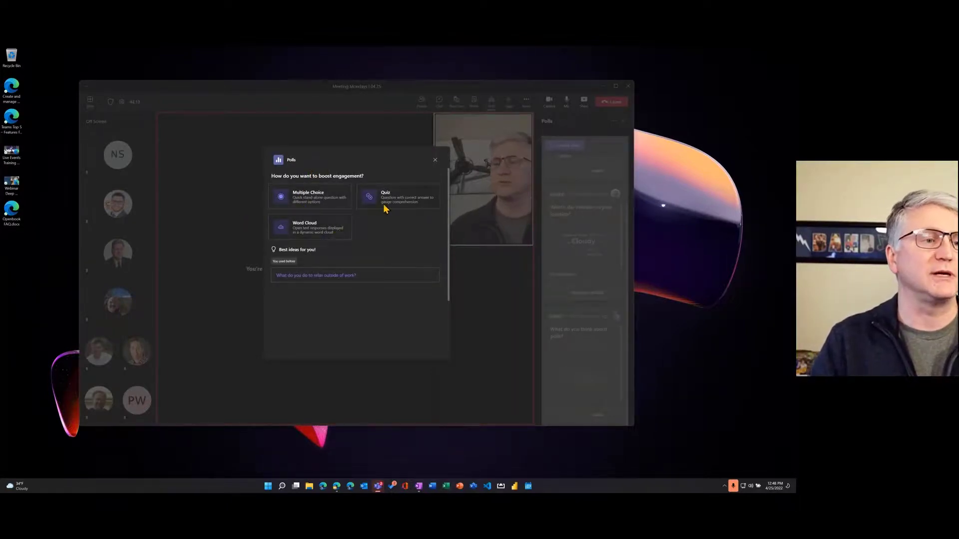
click(435, 161)
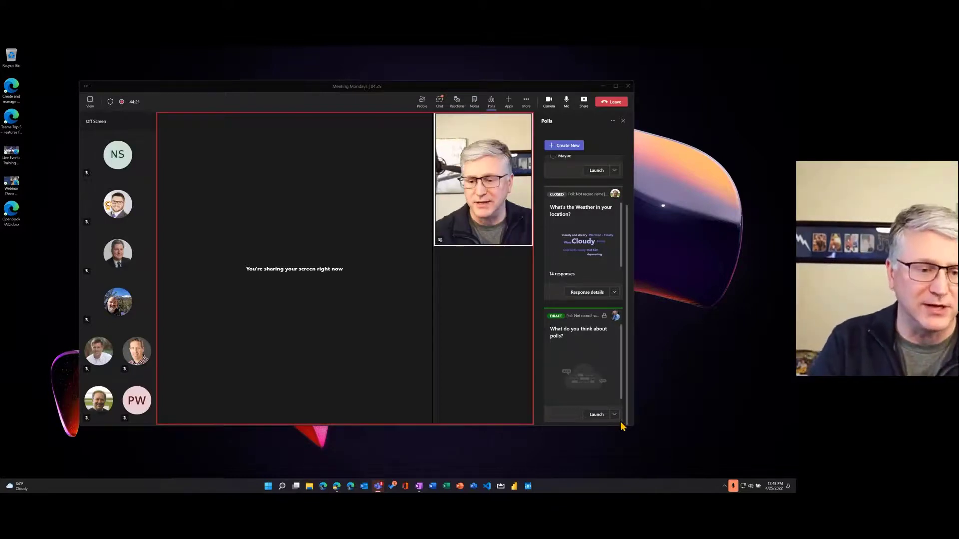
- Maximize the live meeting window and open the draft poll "What do you think about polls?" for editing
scroll(614, 387, down, 1)
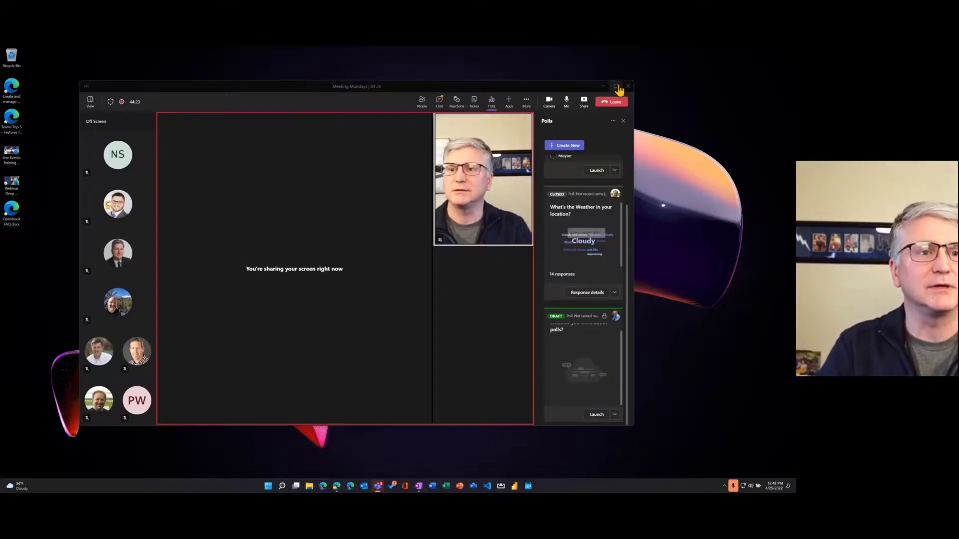
click(615, 85)
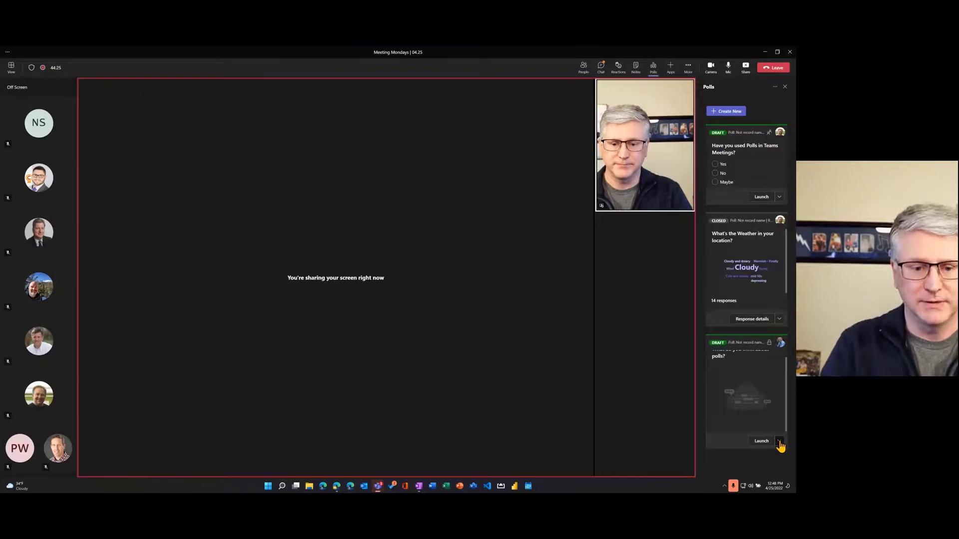
click(779, 442)
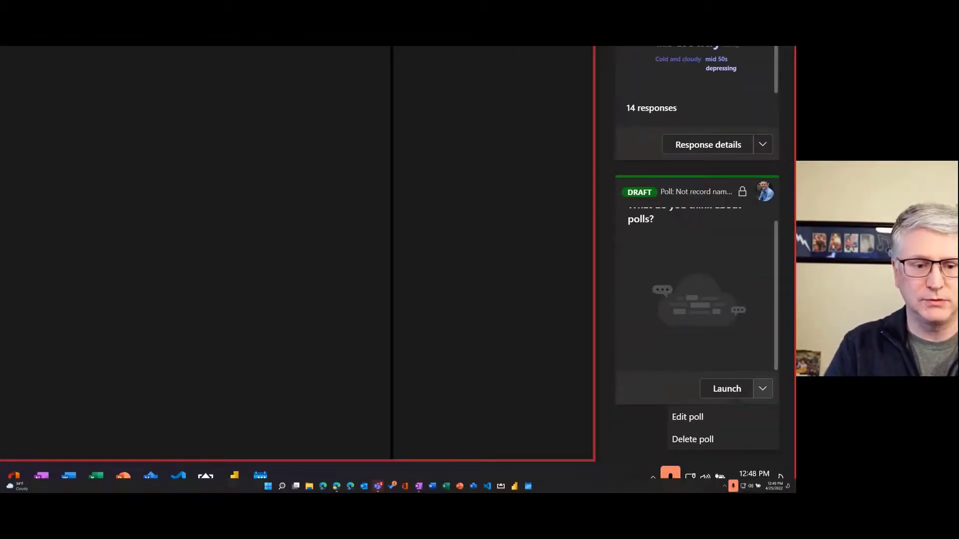
click(753, 478)
click(652, 392)
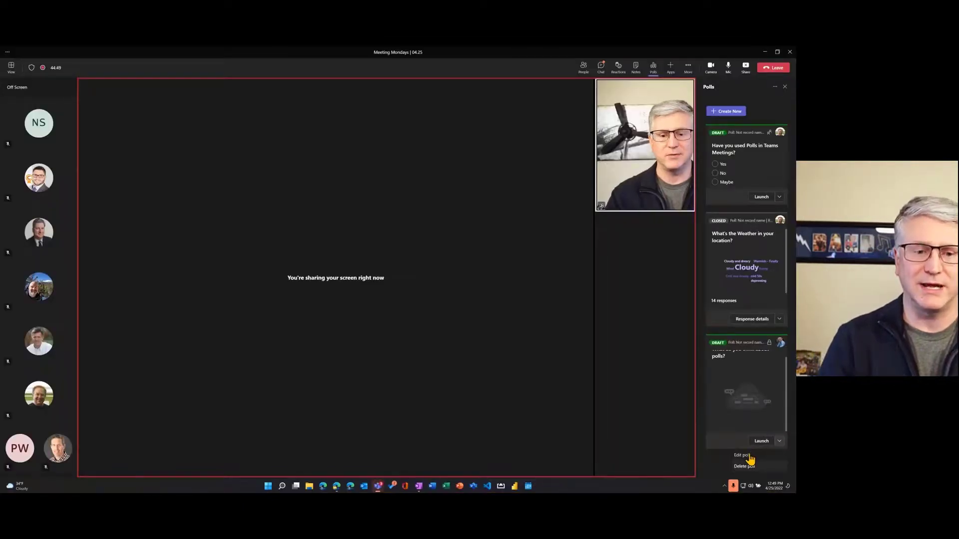
click(749, 456)
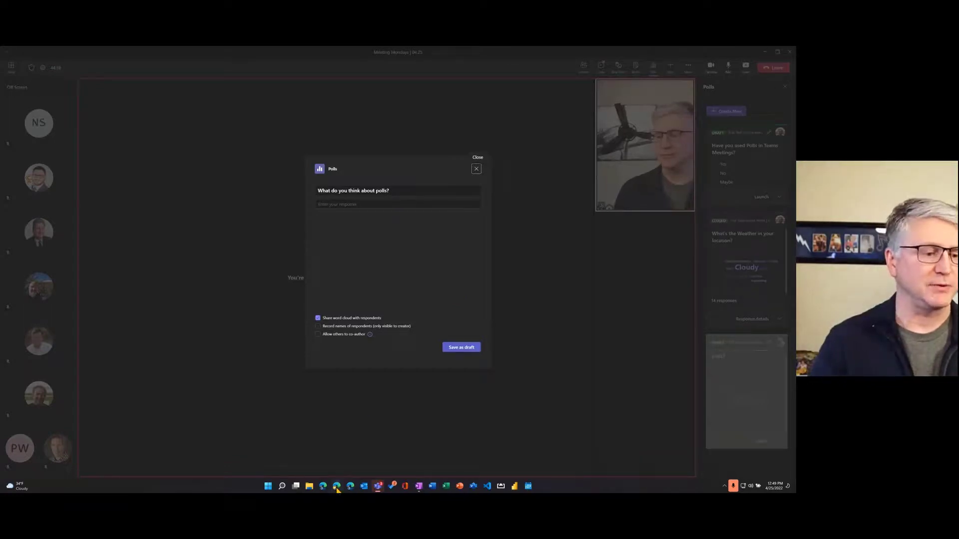
- Switch to the browser window with the Widget ABC brainstorming polls and view the pizza toppings poll's edit form, leaving it unchanged
mouse_move(337, 488)
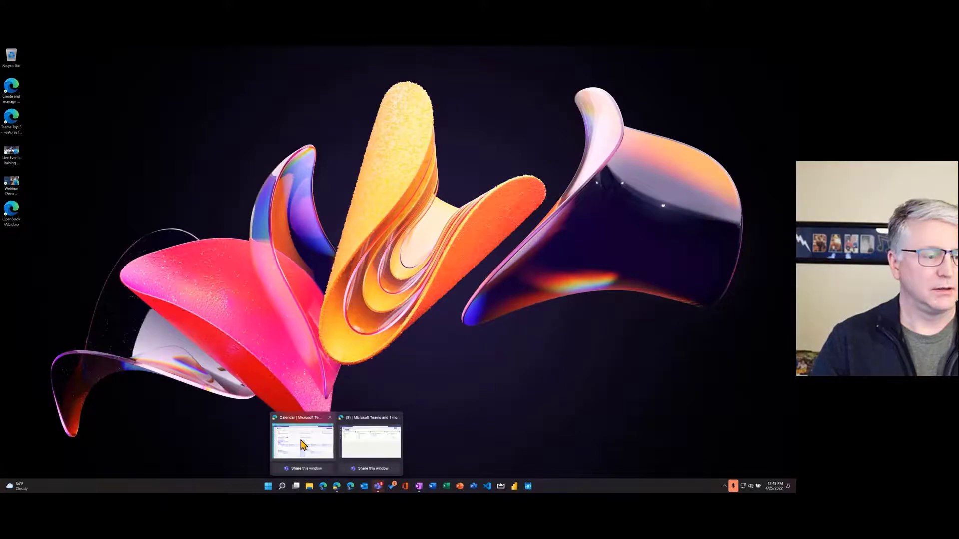
click(302, 444)
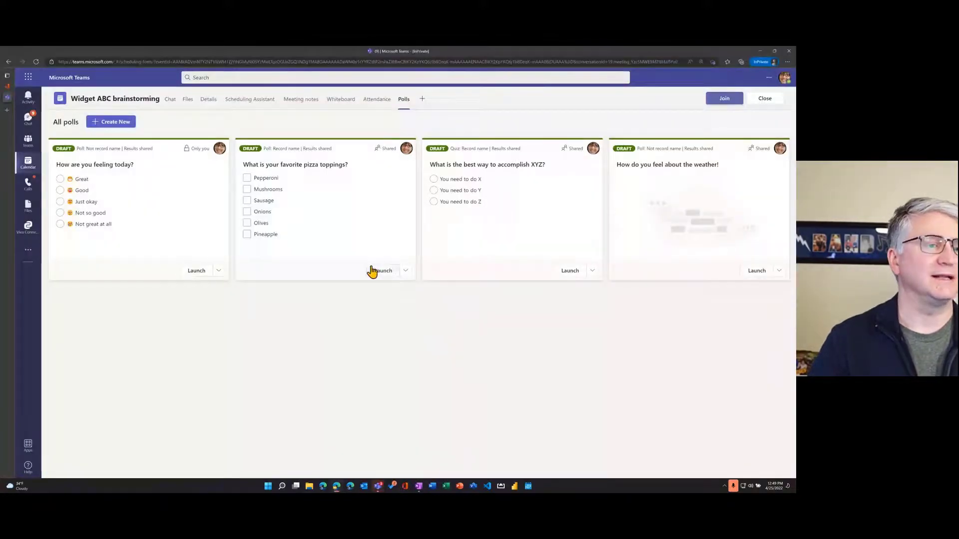
click(406, 271)
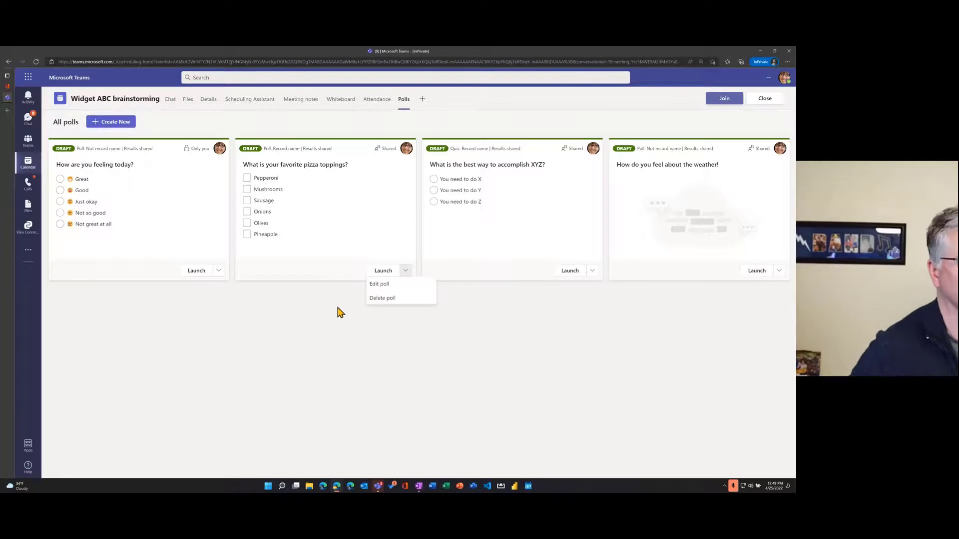
click(388, 286)
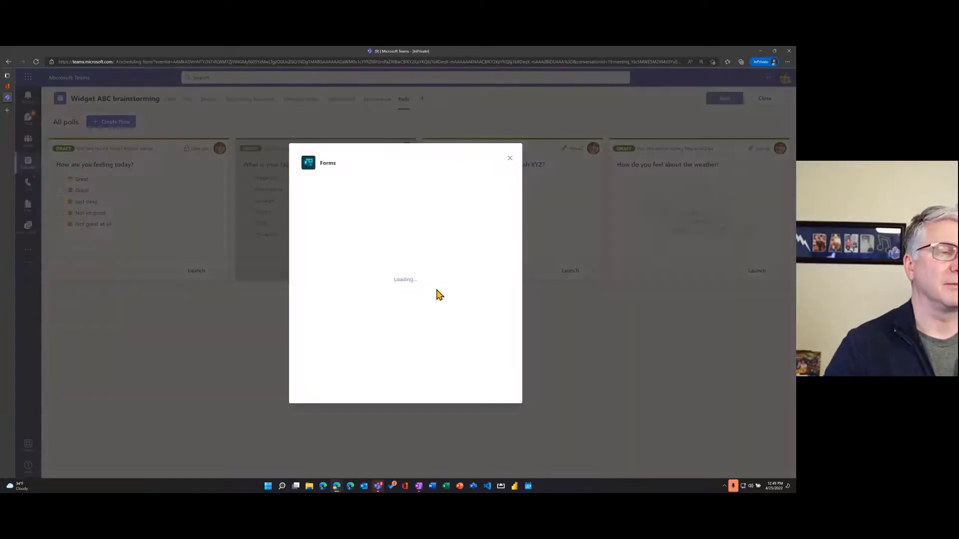
click(509, 159)
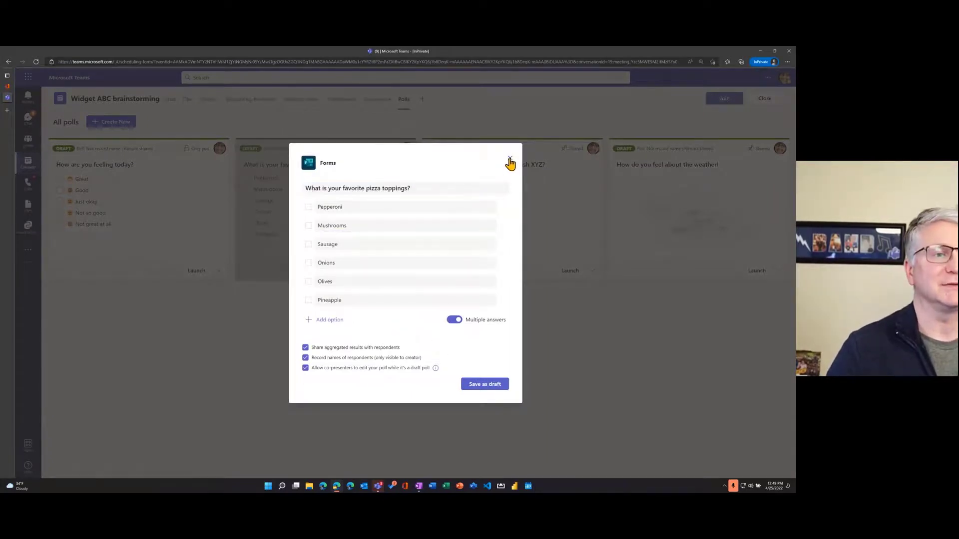
drag(735, 51, 796, 118)
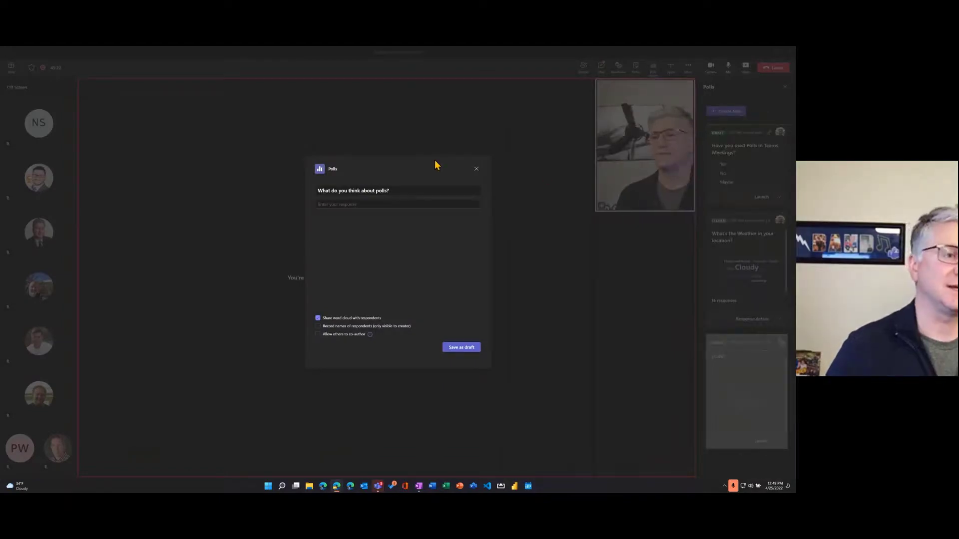
- Close the poll editor in the live meeting, launch the "What do you think about polls?" draft and dismiss its pop-up
click(477, 172)
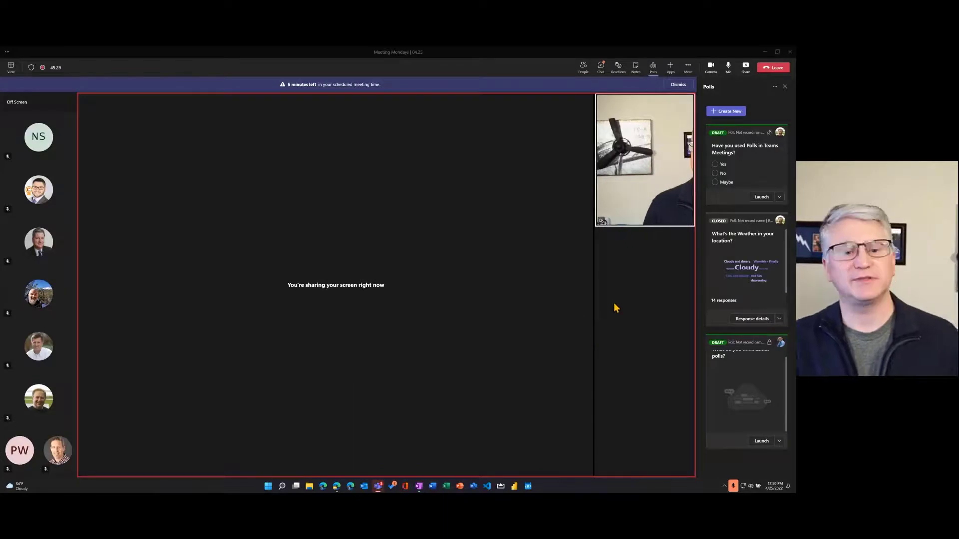
click(760, 442)
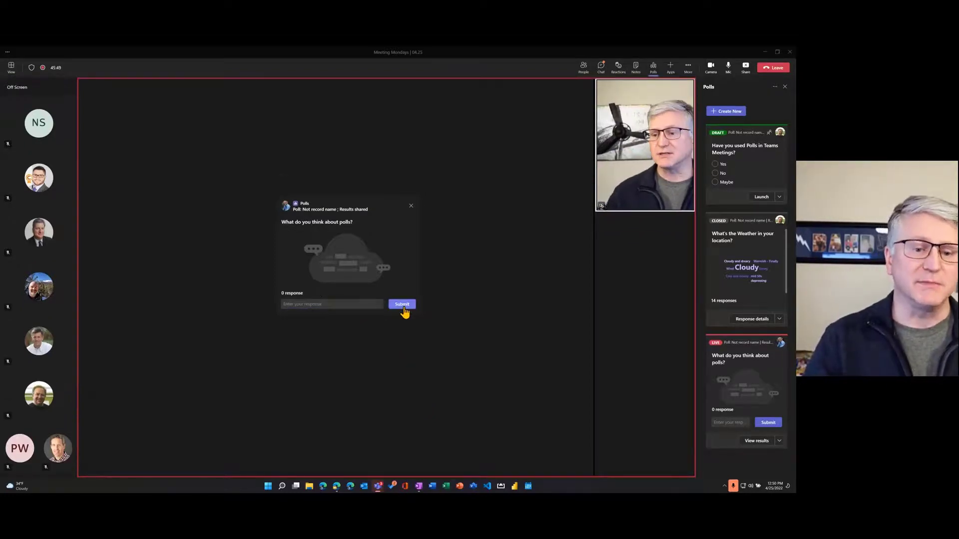
click(411, 207)
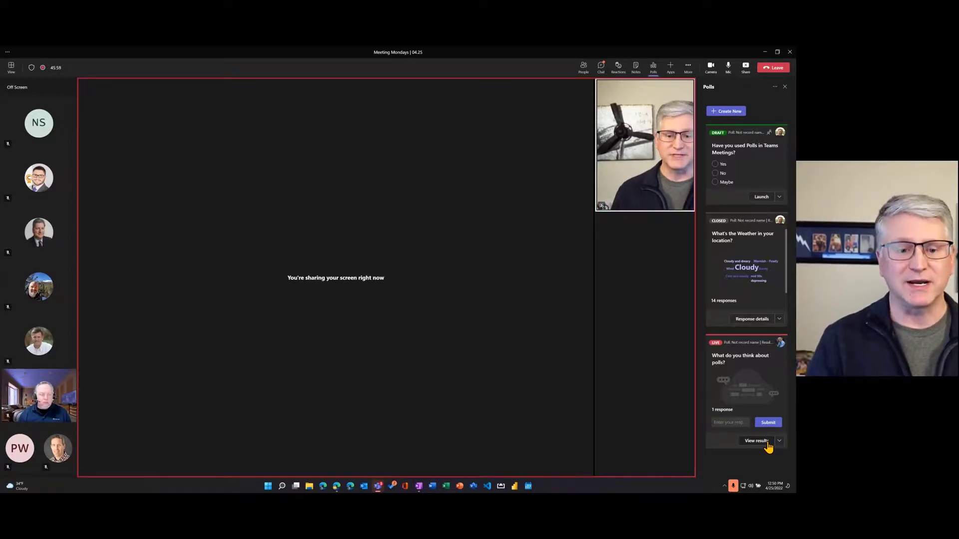
- Check the results of the live poll "What do you think about polls?" and submit the response "Love them"
click(756, 441)
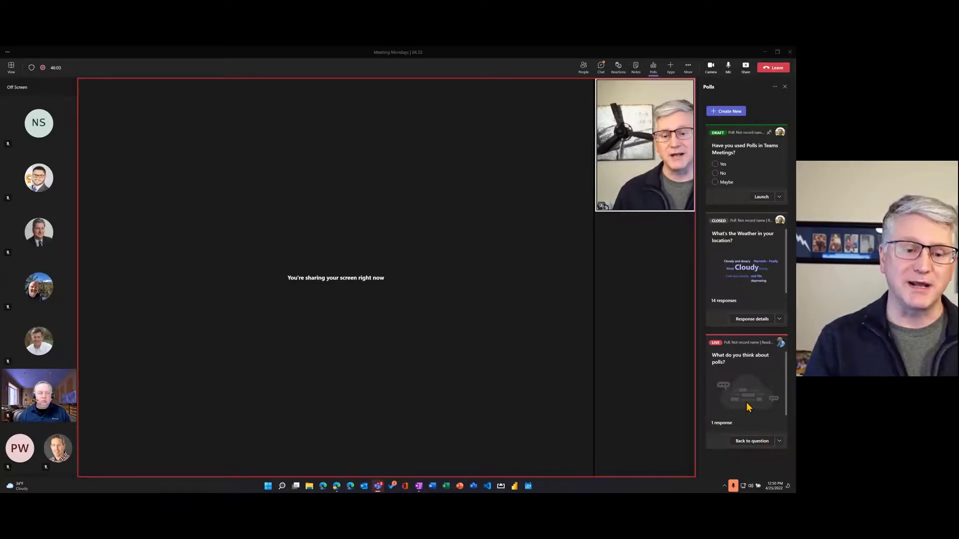
click(772, 441)
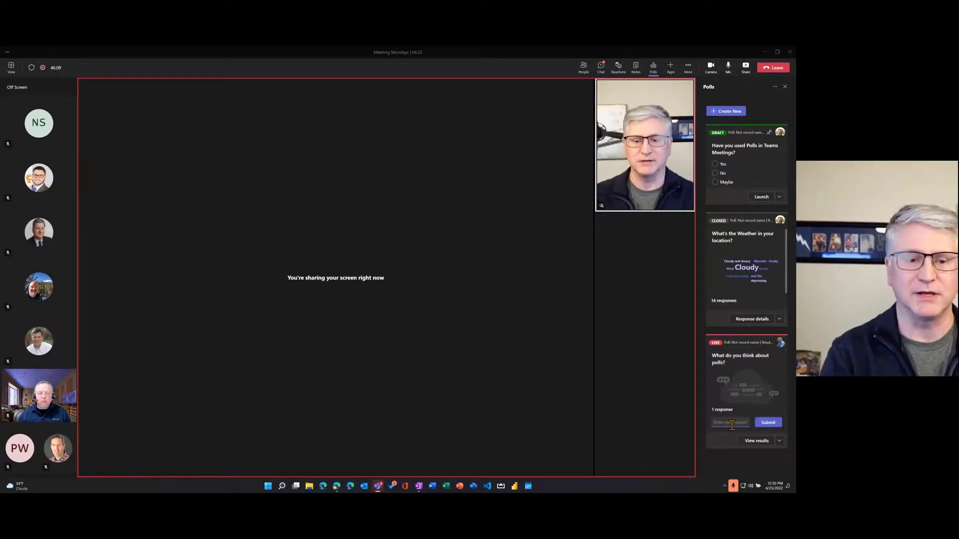
text(L)
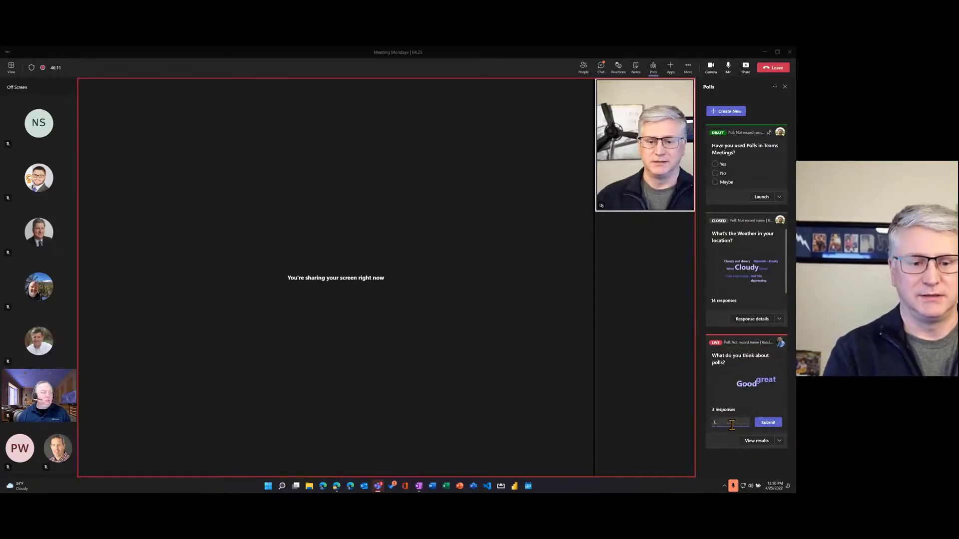
text(ove them)
key(Return)
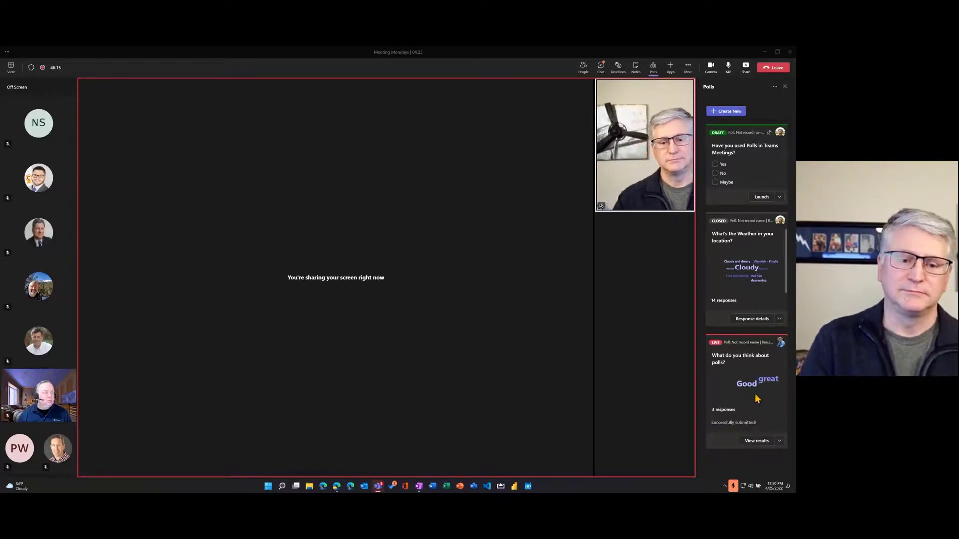
- Show the management options of the live poll "What do you think about polls?"
mouse_move(744, 387)
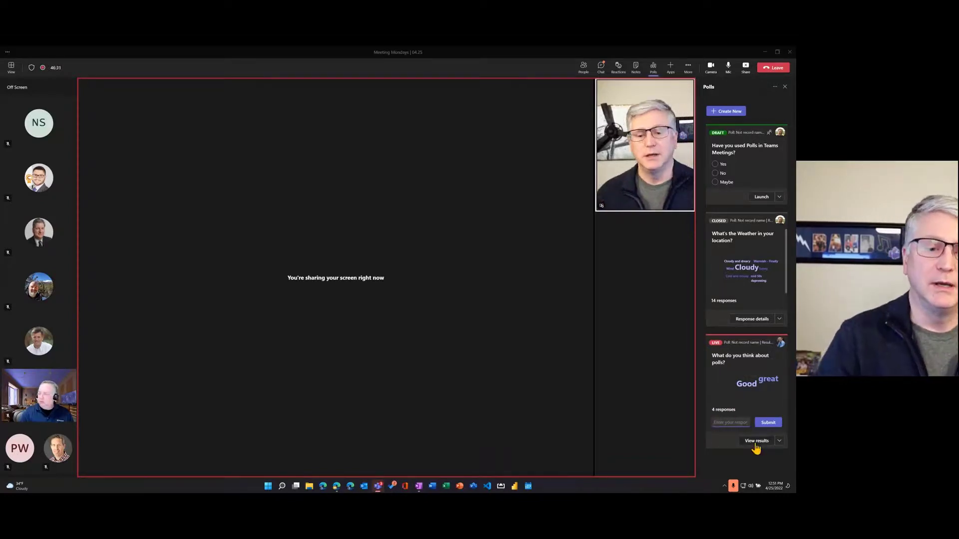
click(779, 441)
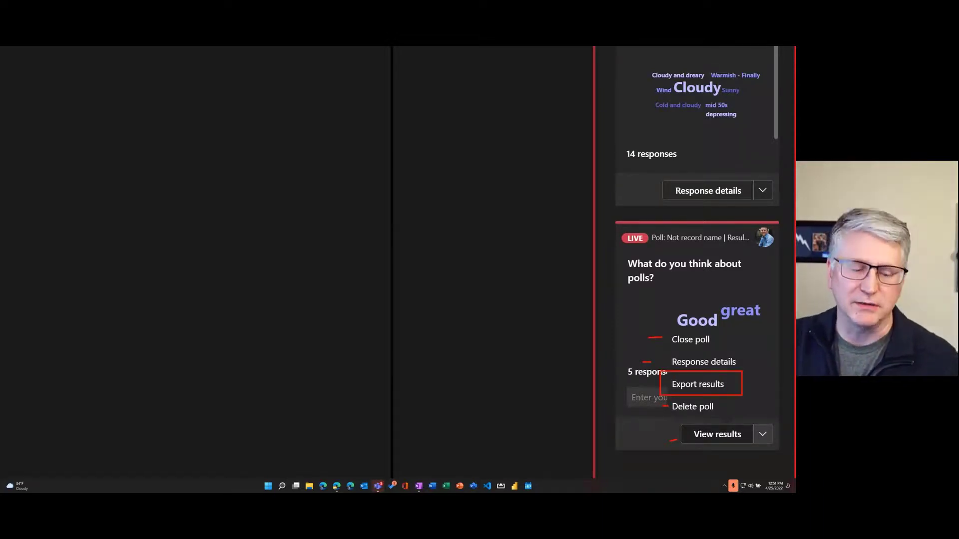
key(Escape)
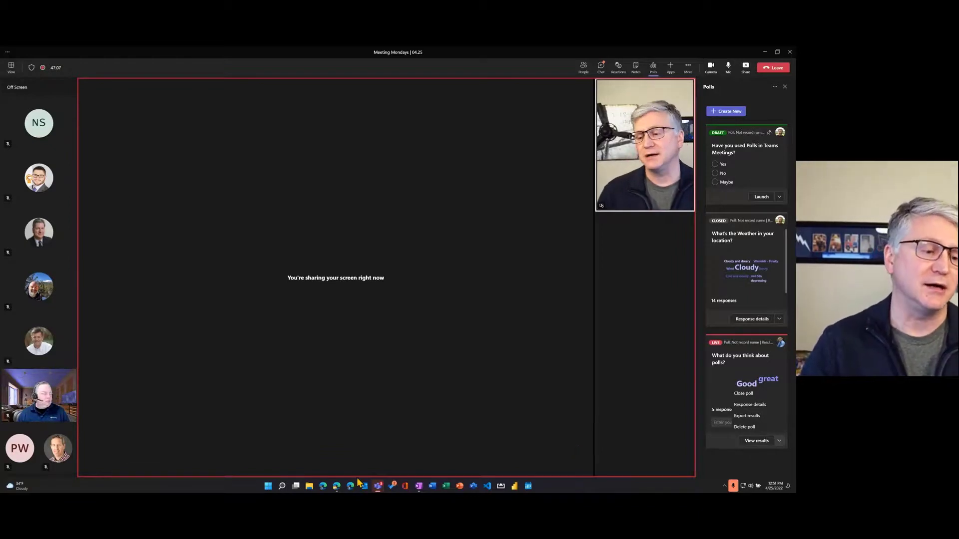
- Bring the draft polls browser window over the meeting, view the "How are you feeling today?" edit form, and move the window off the shared screen
mouse_move(337, 487)
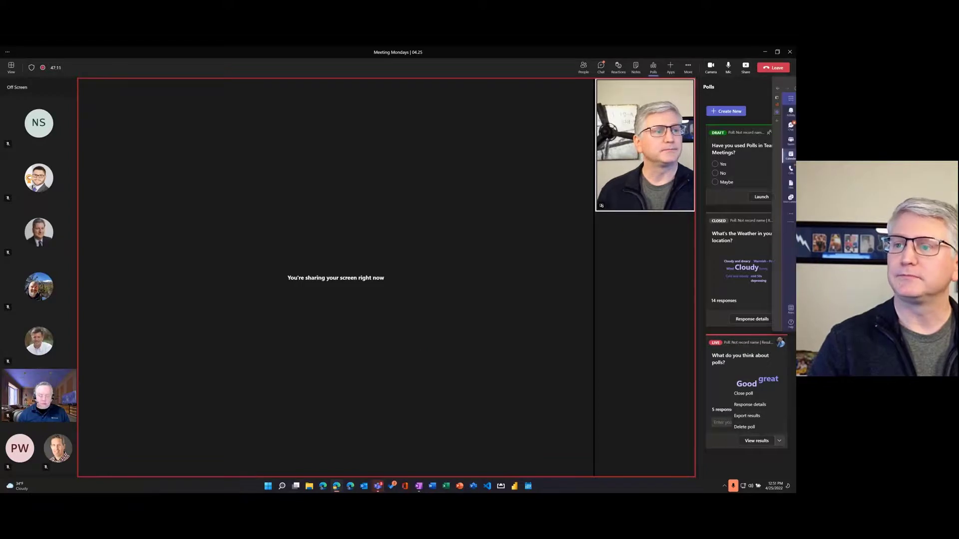
drag(795, 68, 462, 113)
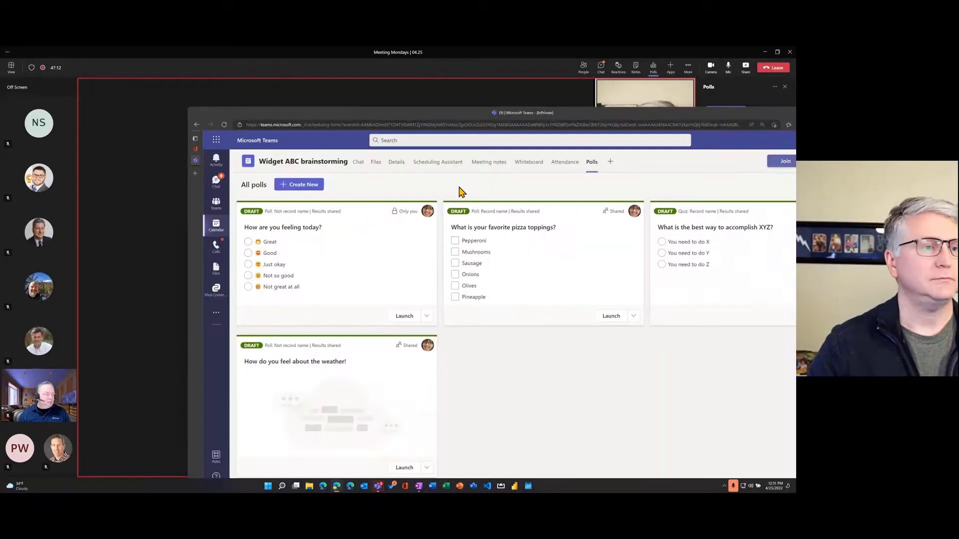
click(427, 319)
click(420, 333)
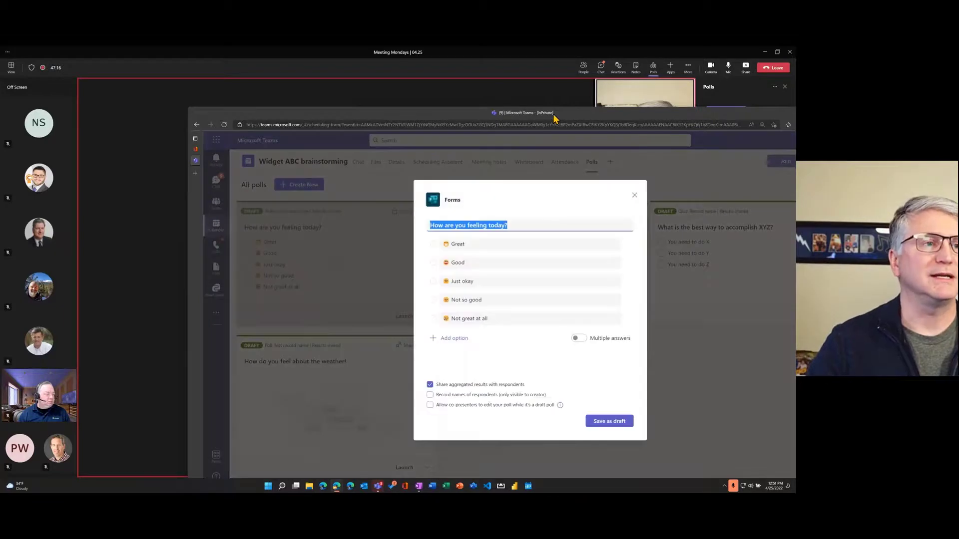
drag(552, 117, 466, 64)
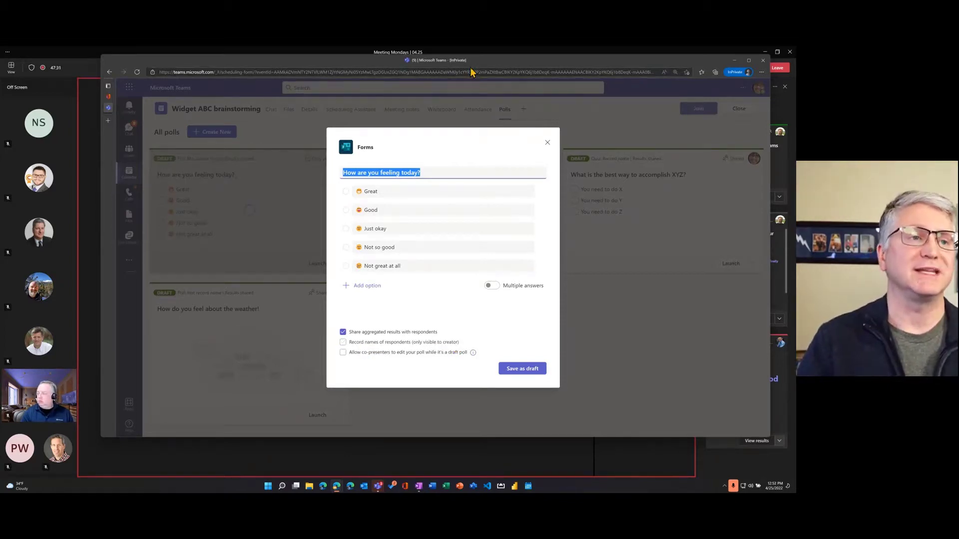
drag(472, 63, 795, 83)
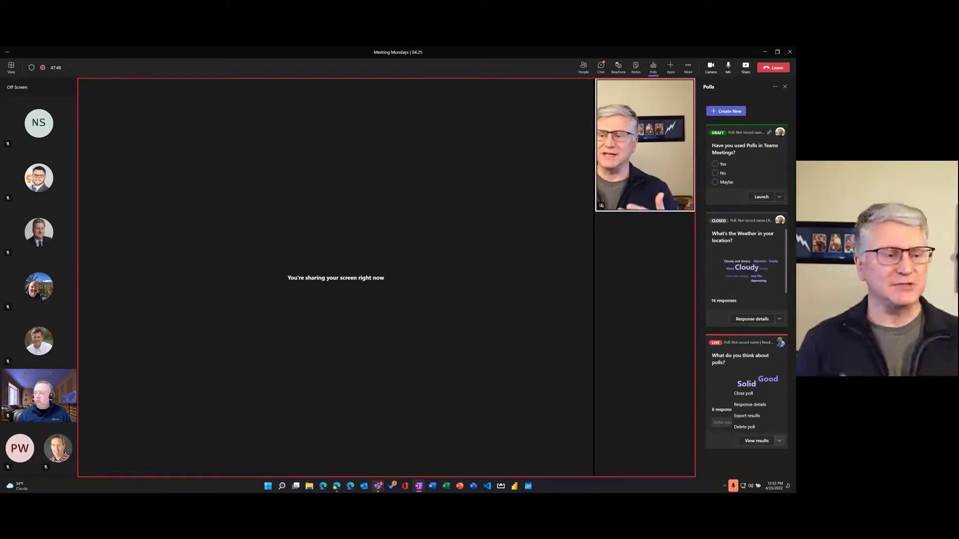
- Swap the live meeting window for the draft polls browser window on the shared screen and close the open poll editor without saving
double_click(549, 55)
drag(487, 75, 457, 83)
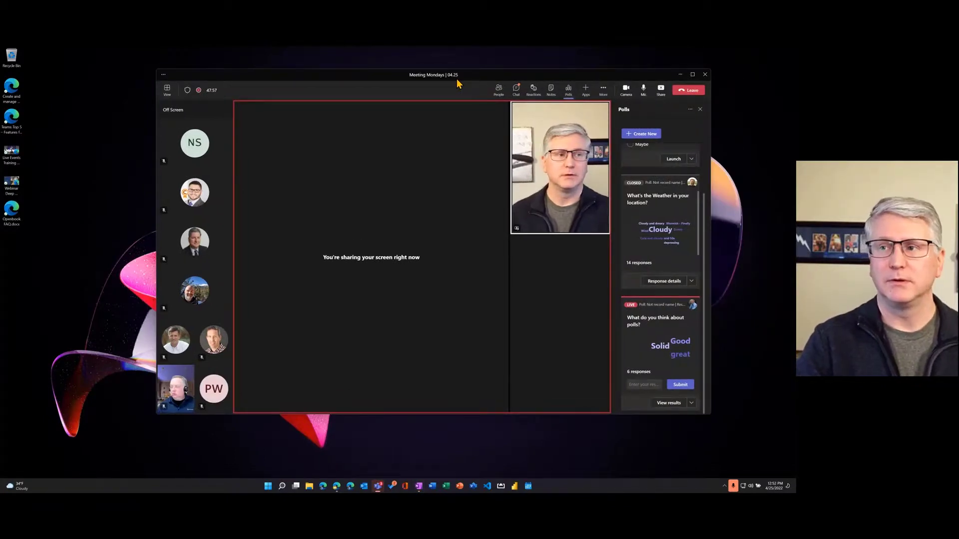
drag(794, 93, 498, 98)
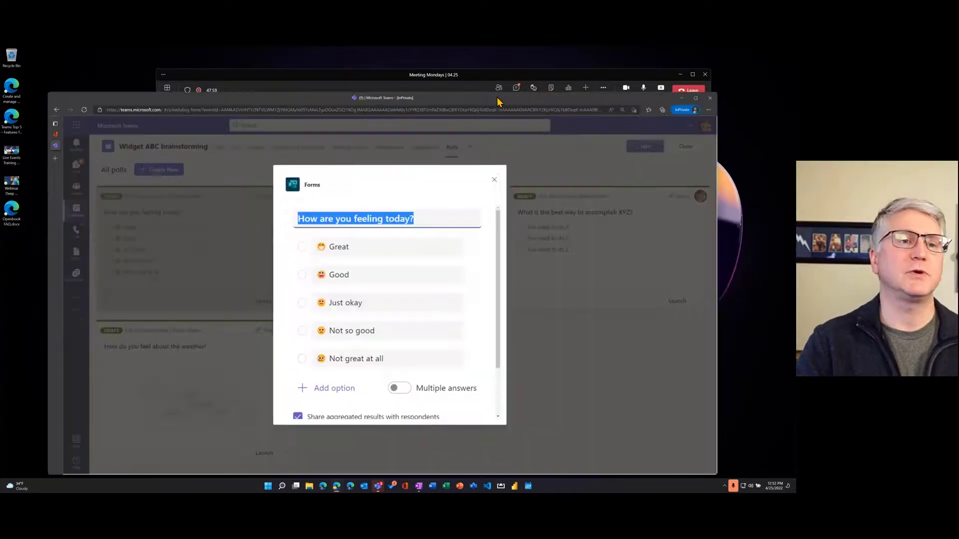
drag(581, 75, 794, 75)
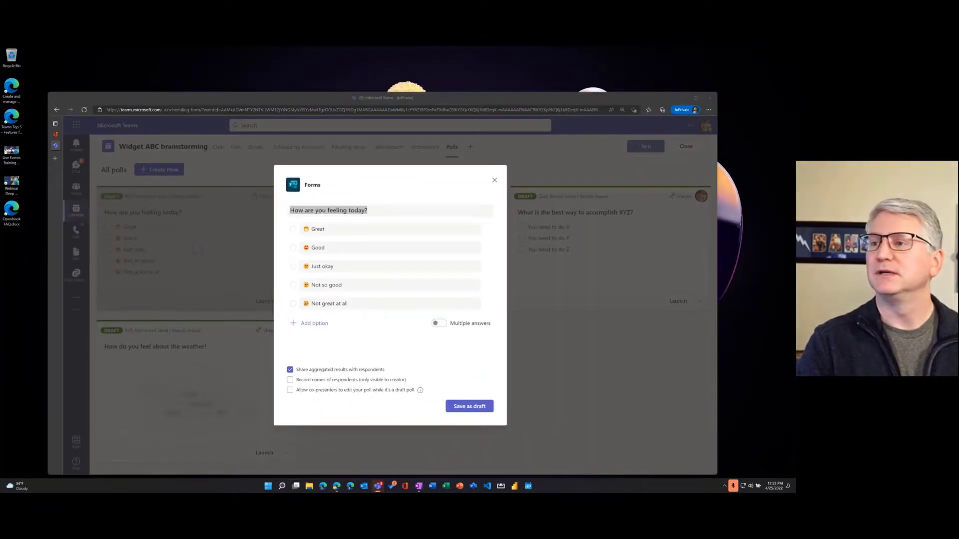
drag(610, 103, 621, 78)
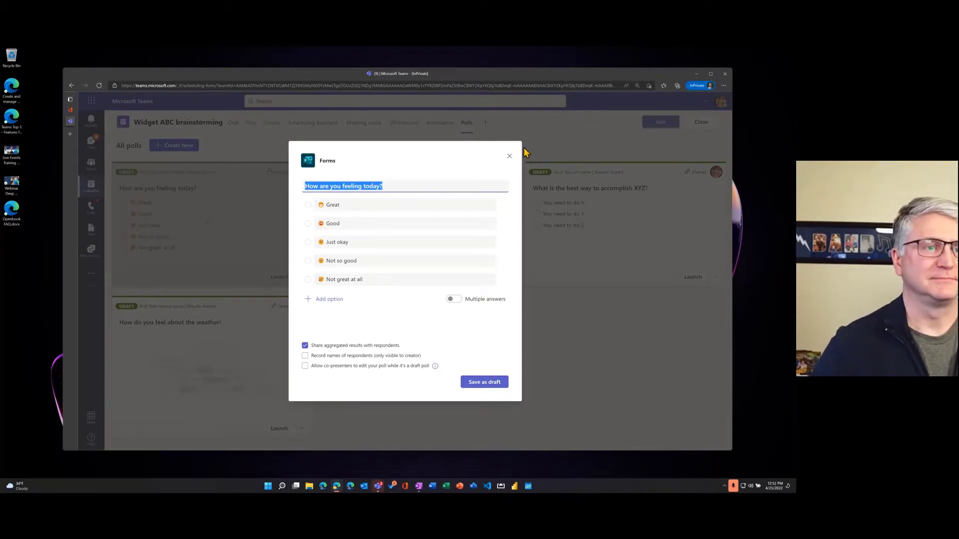
click(510, 156)
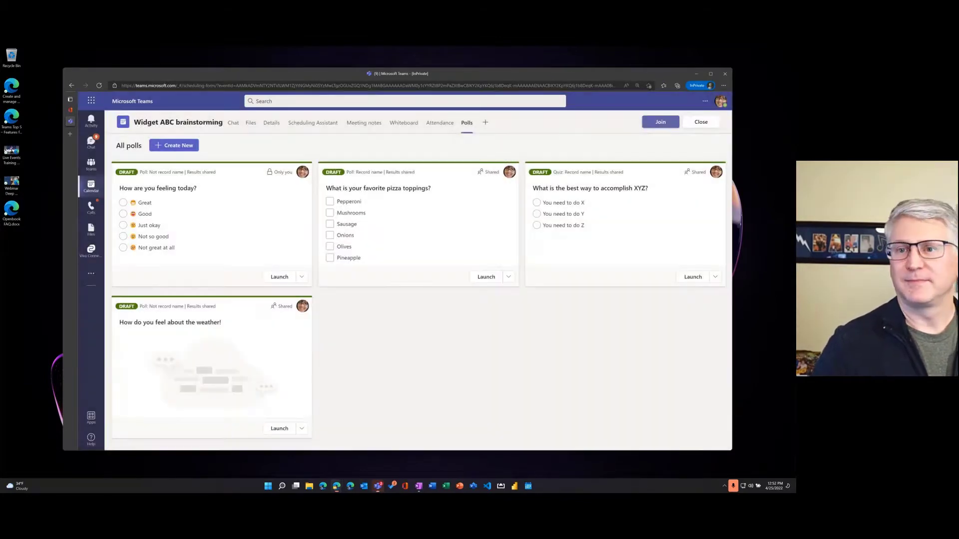